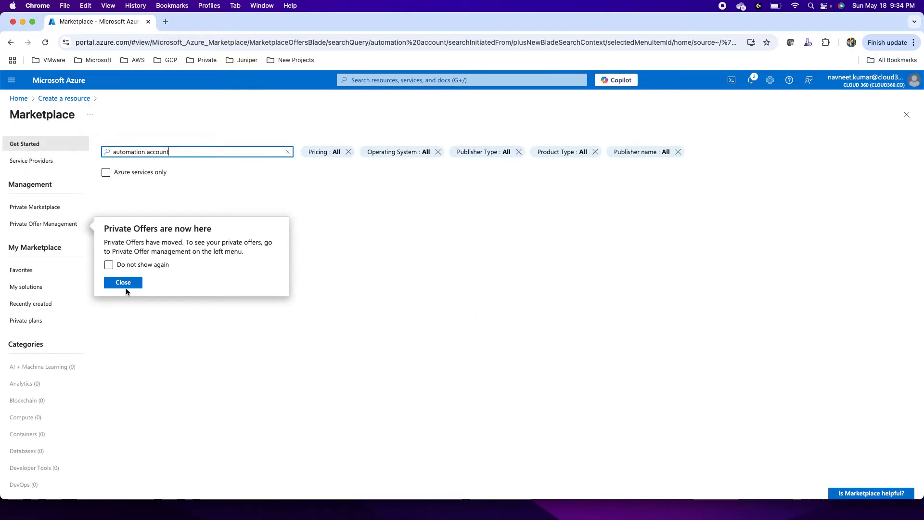
# Step: Select the Visual Studio Enterprise Subscription and create a new resource group named testrg for the Automation account
pyautogui.click(124, 286)
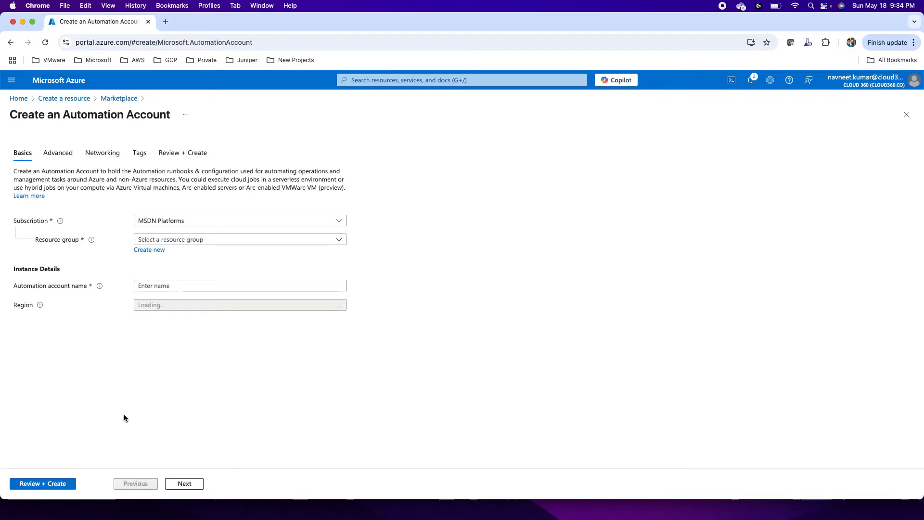
pyautogui.click(163, 221)
pyautogui.click(146, 270)
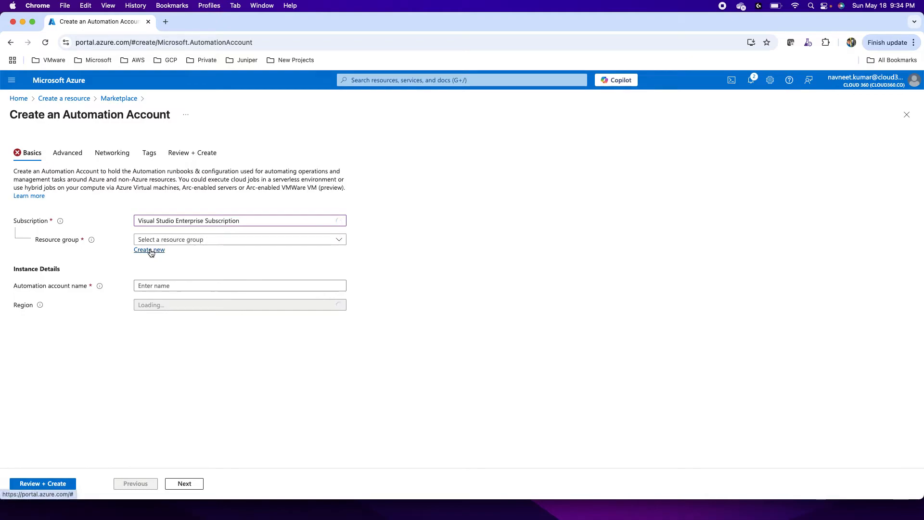
pyautogui.click(151, 251)
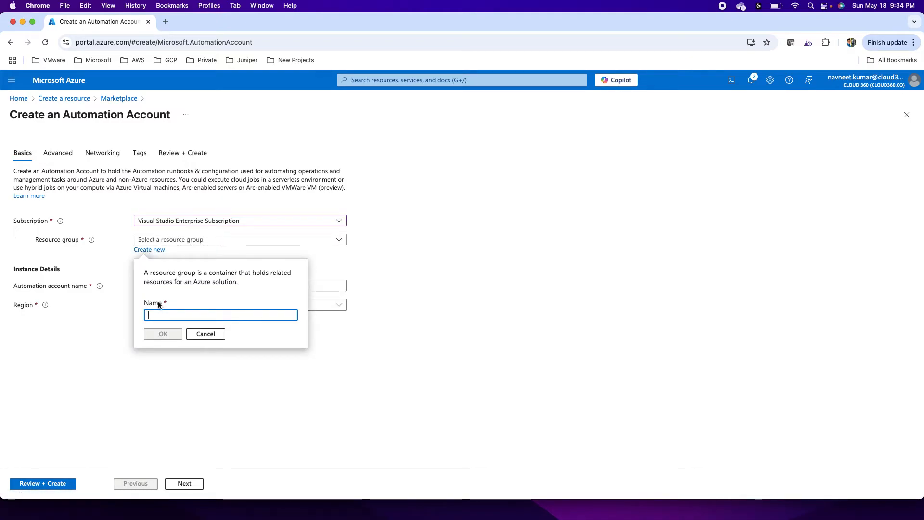
pyautogui.write('testrg')
pyautogui.click(154, 332)
# Step: Name the Automation account test18525 and validate its configuration
pyautogui.click(153, 289)
pyautogui.write('test')
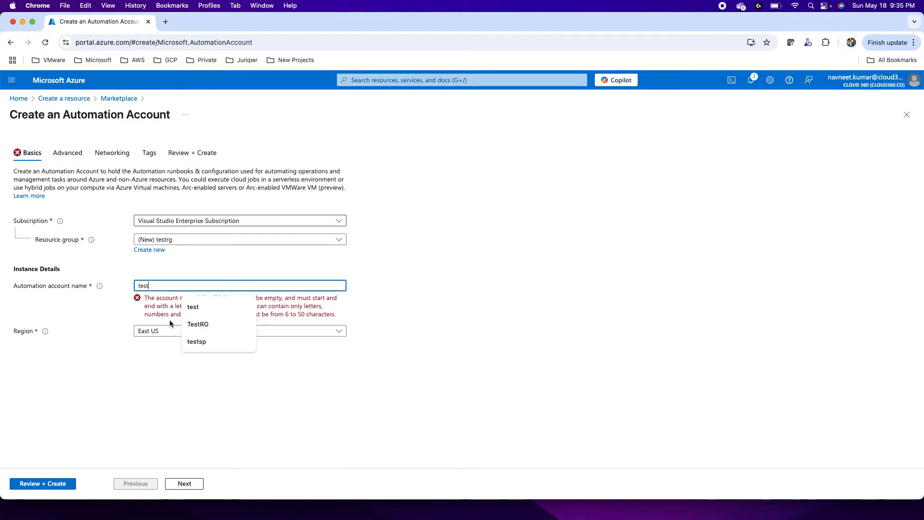
pyautogui.write('18525')
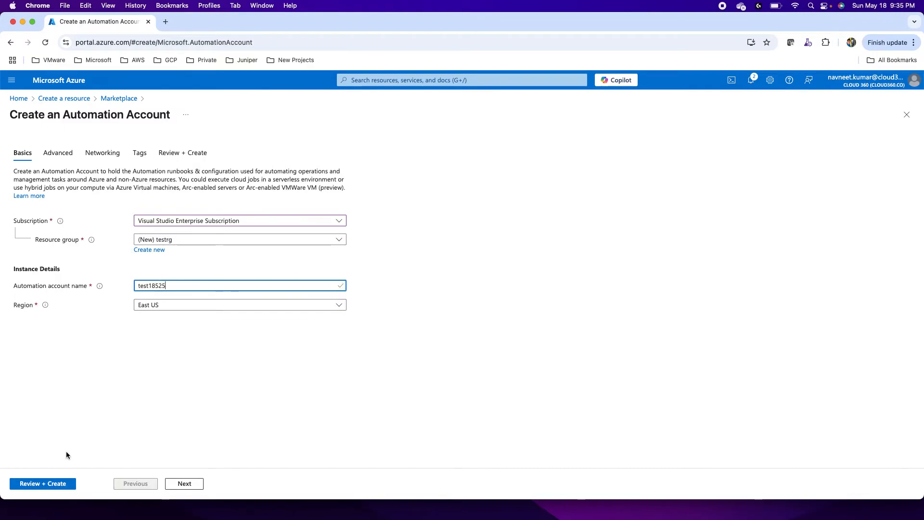
pyautogui.click(49, 488)
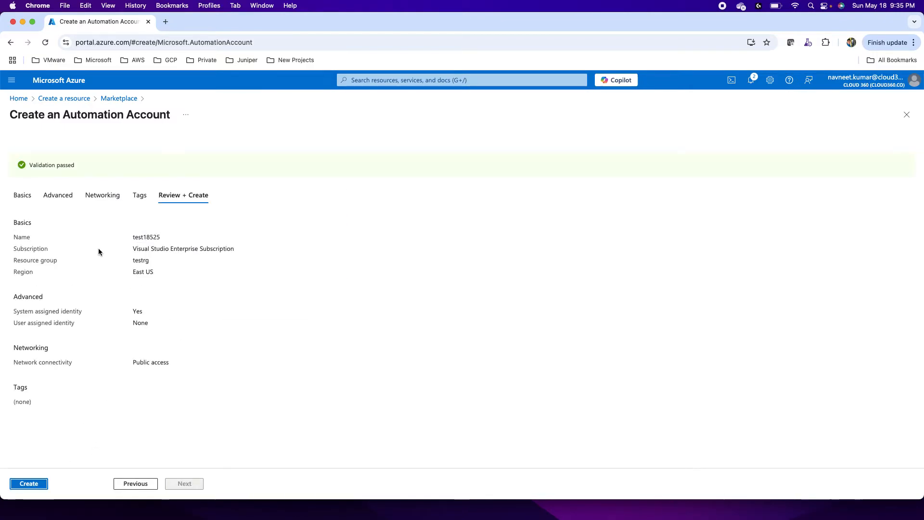
# Step: Review the managed identity, network connectivity and tag options, comparing private access with public access and keeping public access
pyautogui.click(59, 200)
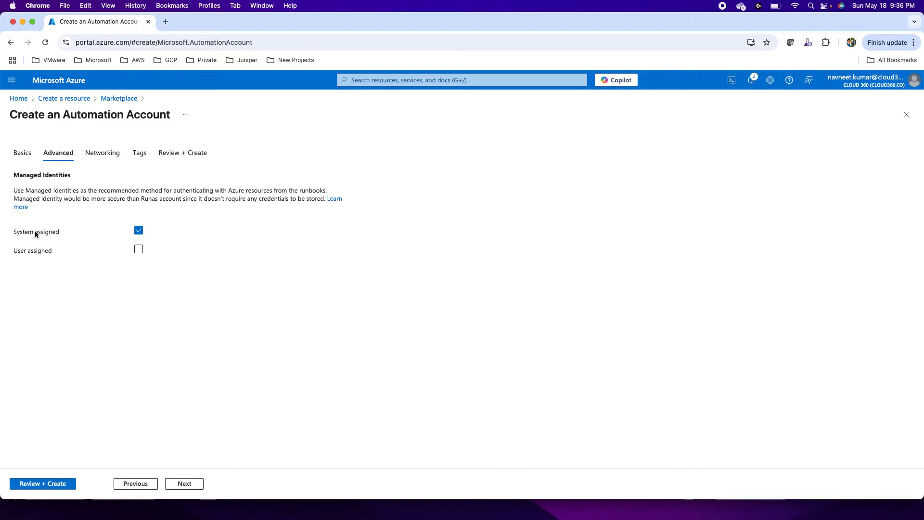
pyautogui.click(182, 483)
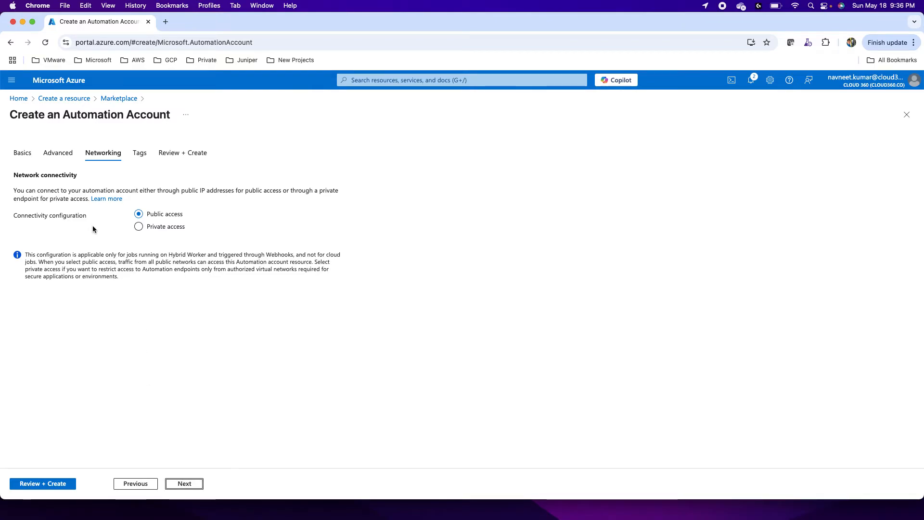
pyautogui.click(144, 227)
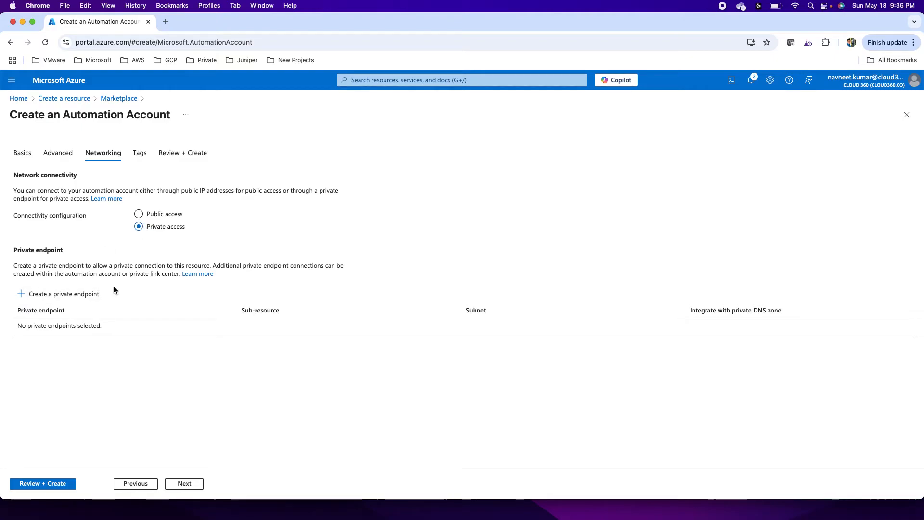
pyautogui.click(138, 214)
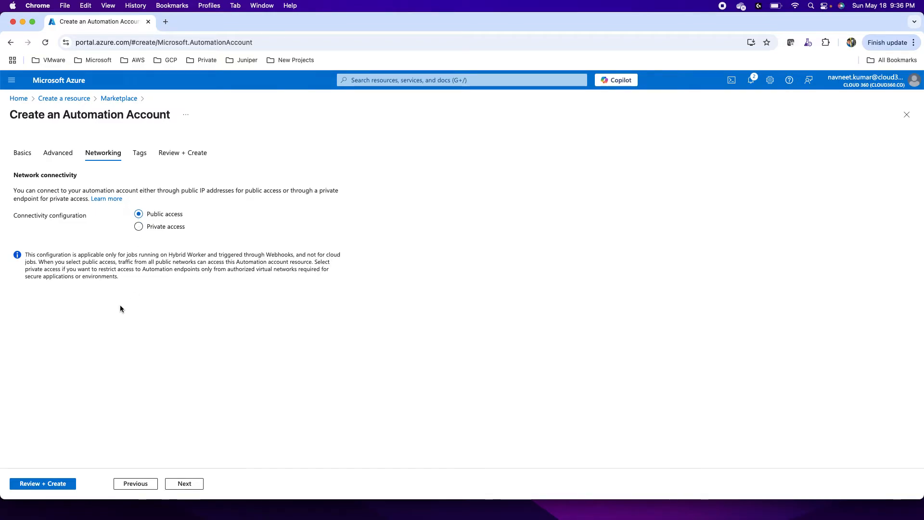
pyautogui.click(184, 483)
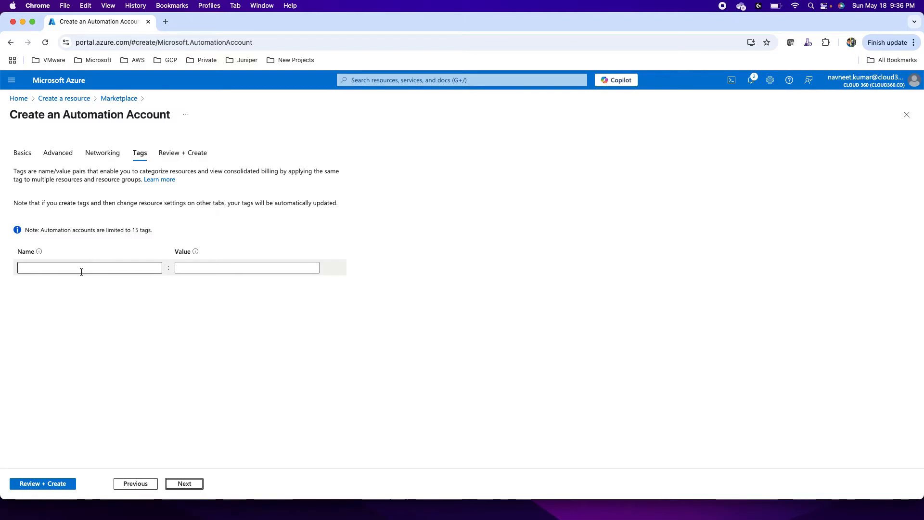
# Step: Create the Automation account and open the deployed resource, dismissing the Runtime Environment suggestion
pyautogui.click(43, 490)
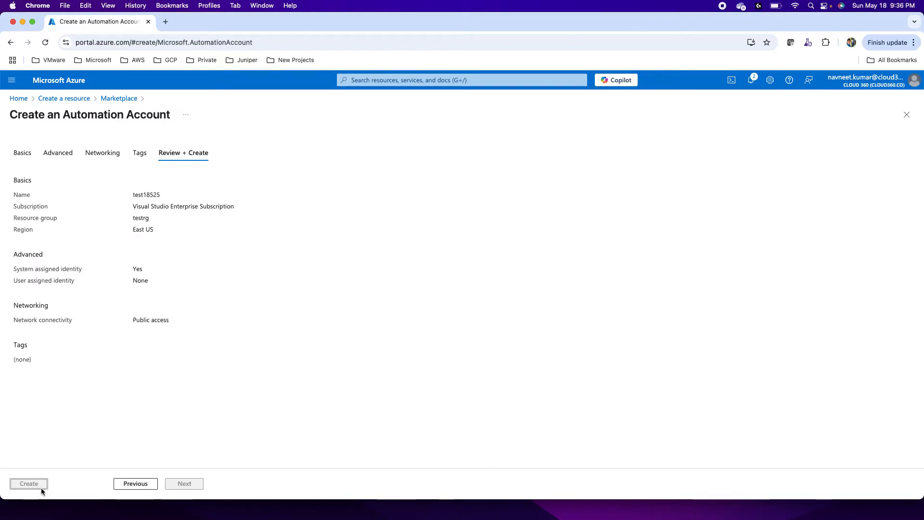
pyautogui.click(23, 487)
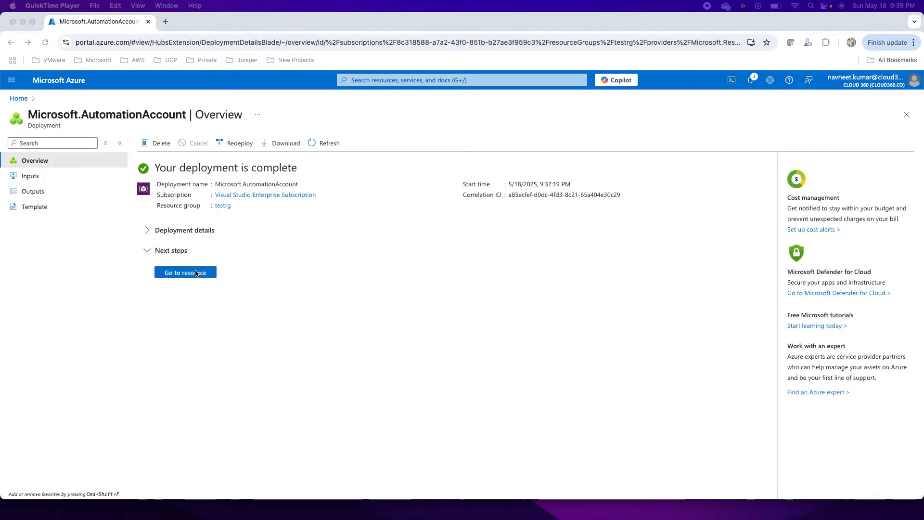
pyautogui.click(179, 271)
pyautogui.click(181, 273)
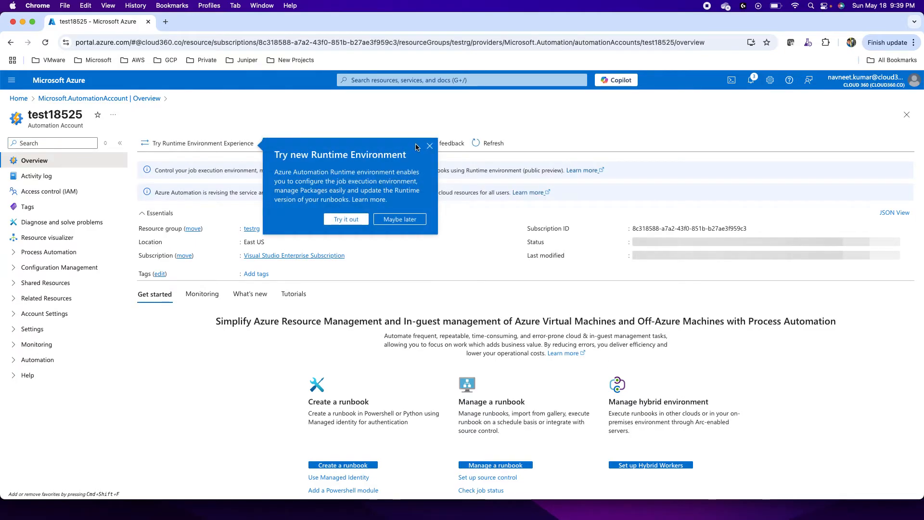
pyautogui.click(430, 145)
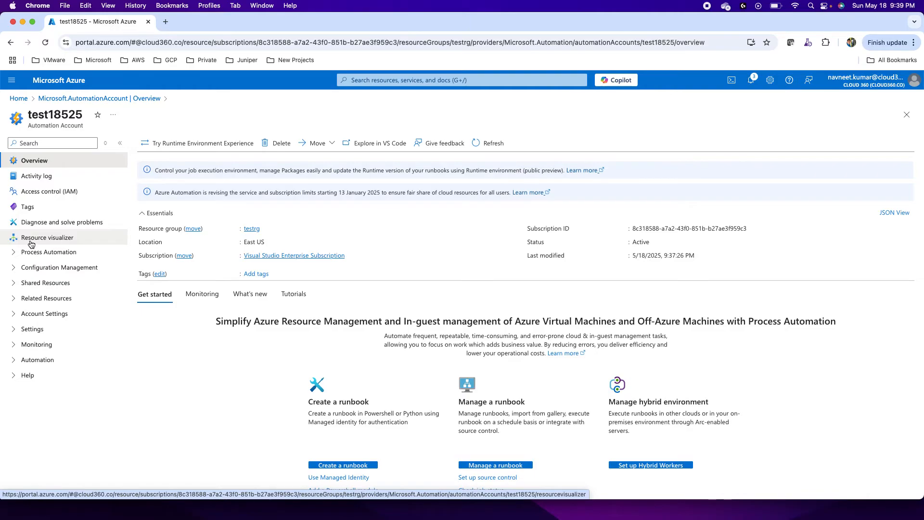
# Step: Examine the Process Automation and Configuration Management features offered by the Automation account
pyautogui.click(14, 253)
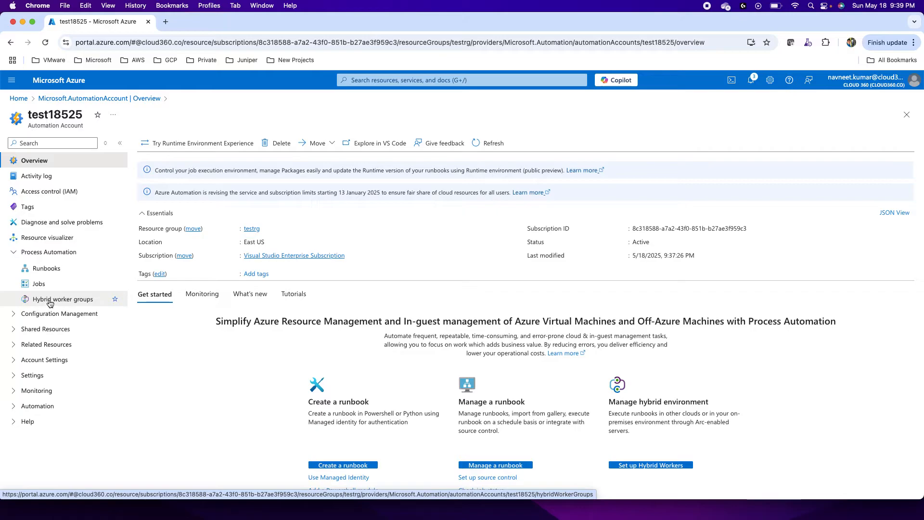
pyautogui.click(14, 253)
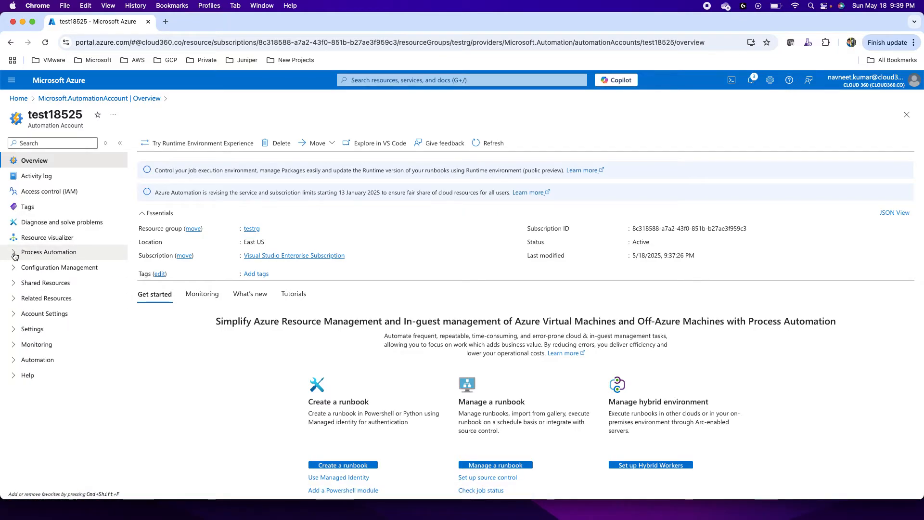
pyautogui.click(14, 269)
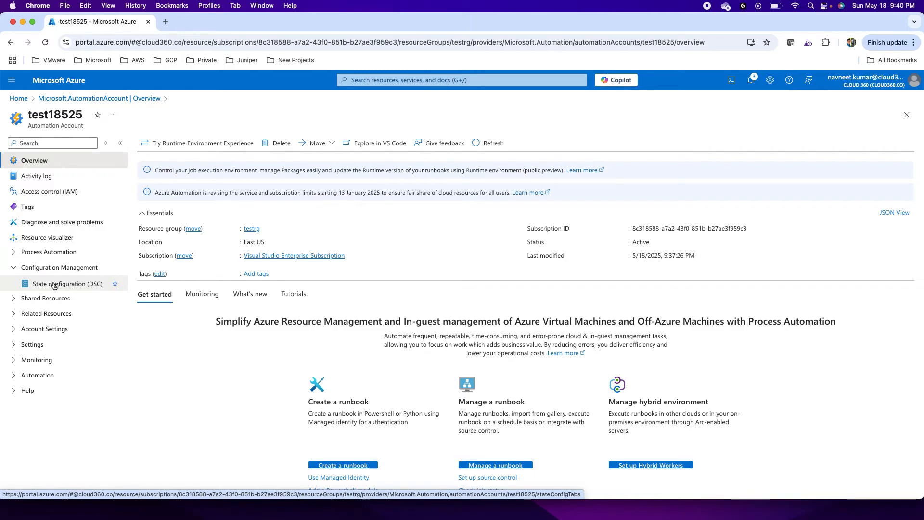
pyautogui.click(14, 268)
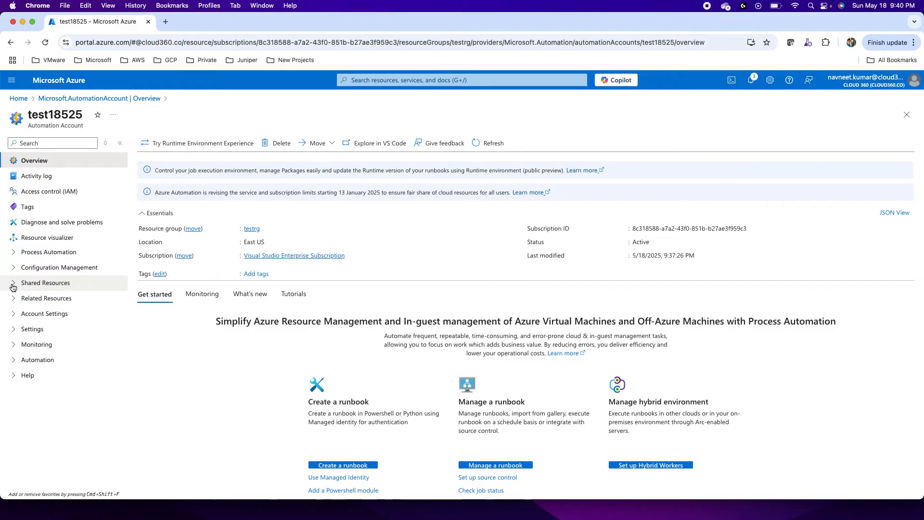
# Step: Examine the account's shared resources, viewing its schedules, modules, Python packages and credentials
pyautogui.click(13, 285)
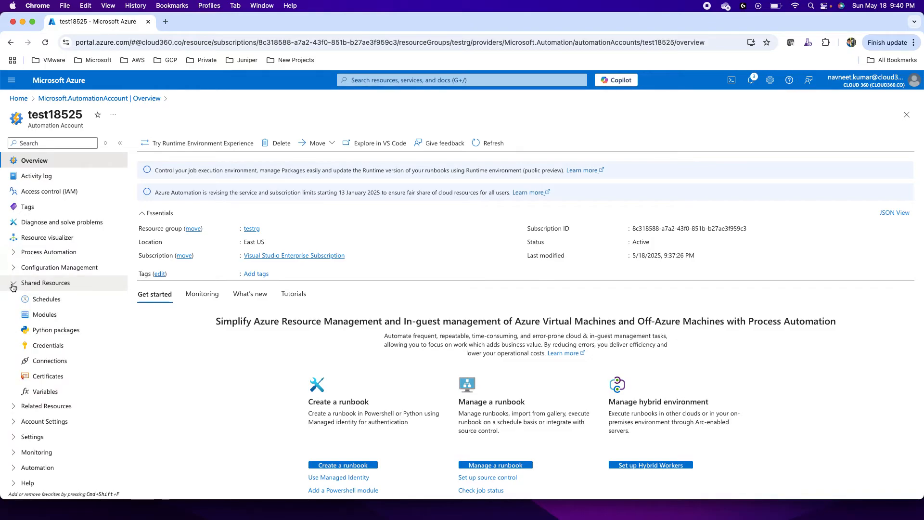
pyautogui.click(44, 301)
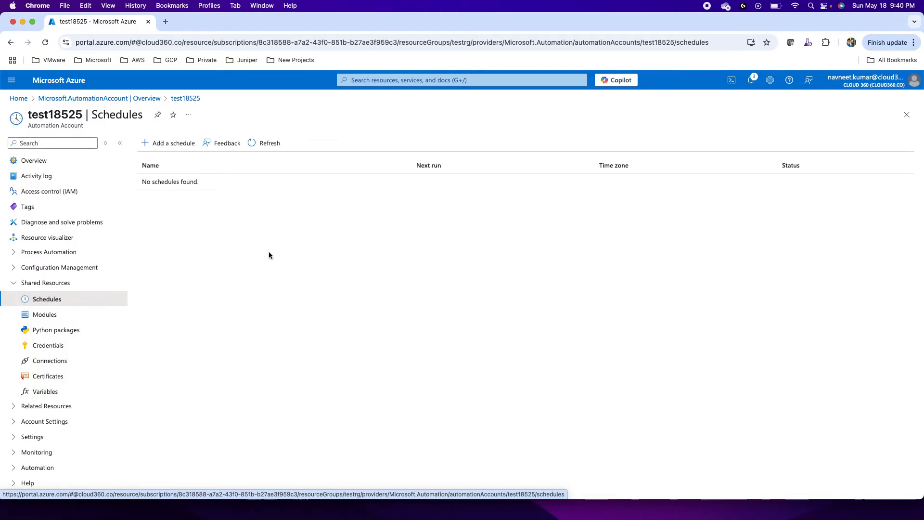
pyautogui.click(41, 314)
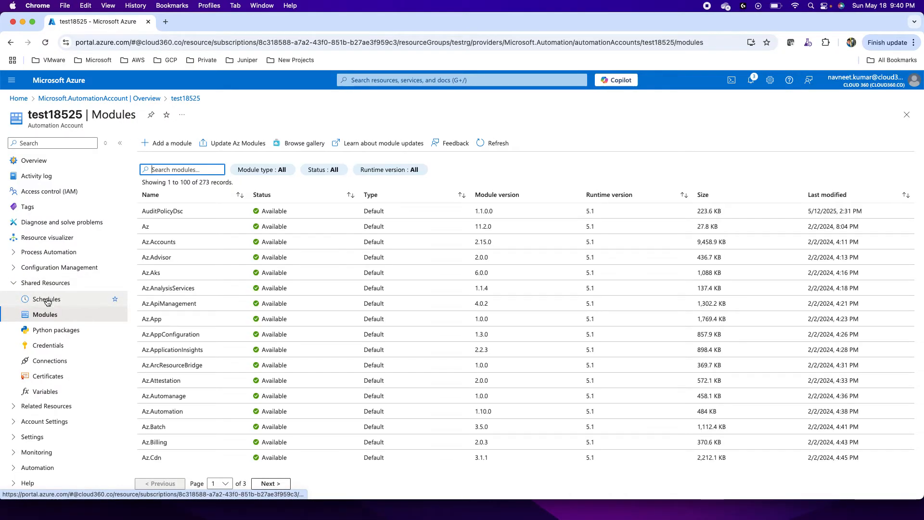
pyautogui.click(63, 335)
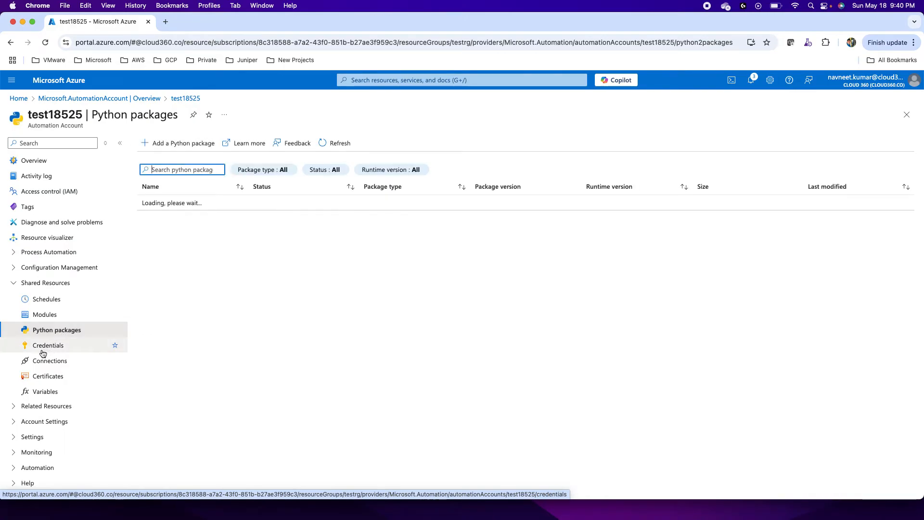
pyautogui.click(48, 350)
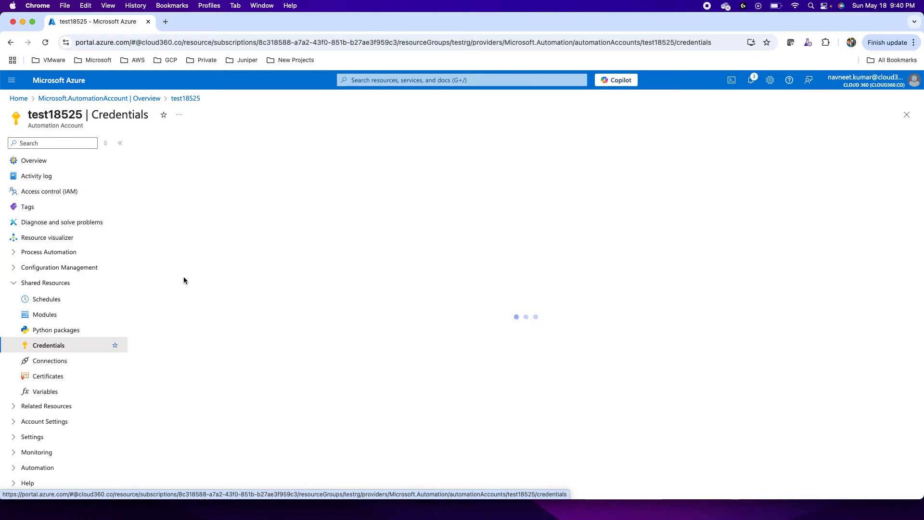
# Step: Inspect the connection types available for a new connection in the account, and leave without creating one
pyautogui.click(49, 364)
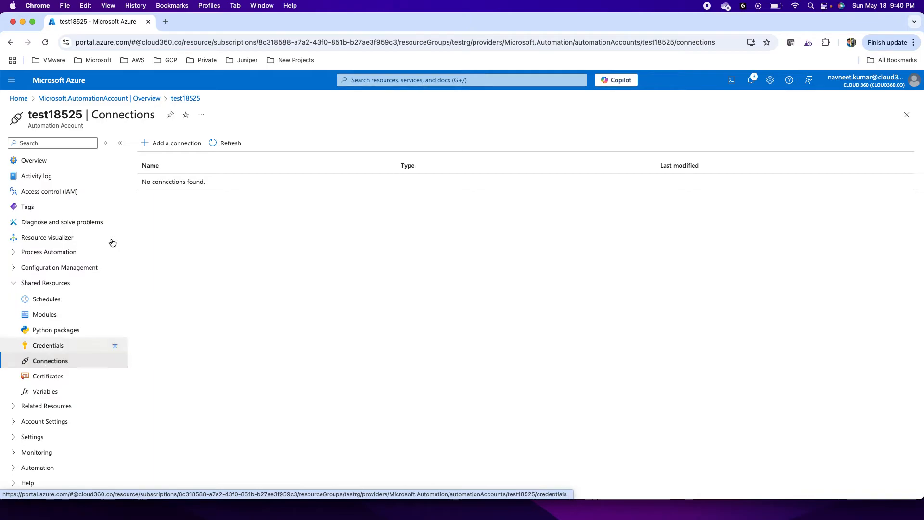
pyautogui.click(162, 144)
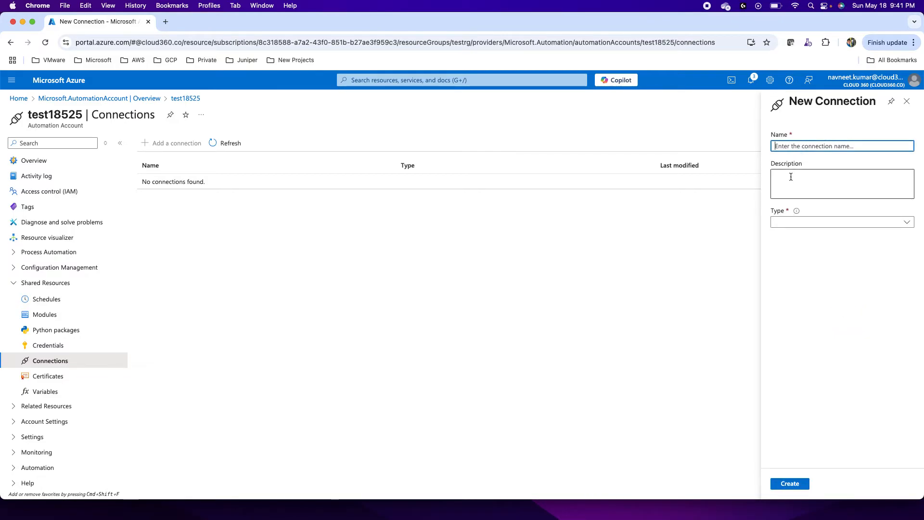
pyautogui.click(793, 222)
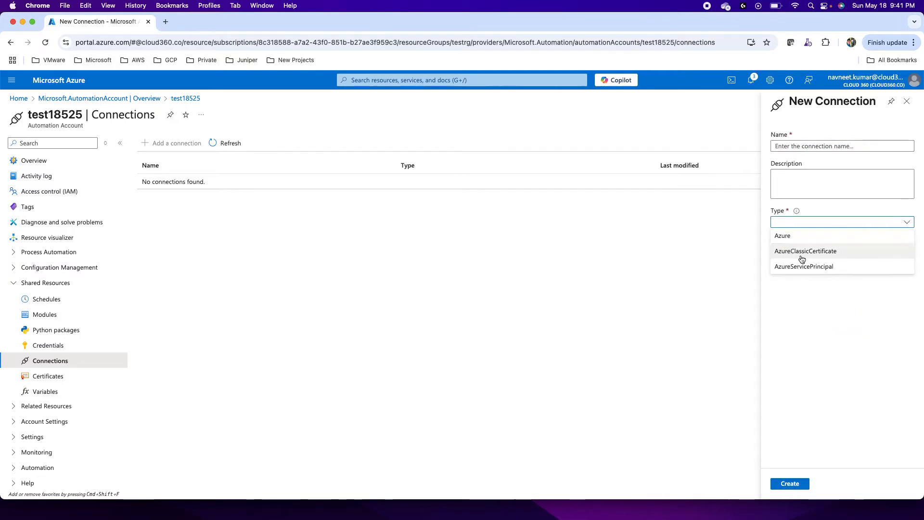
pyautogui.click(907, 101)
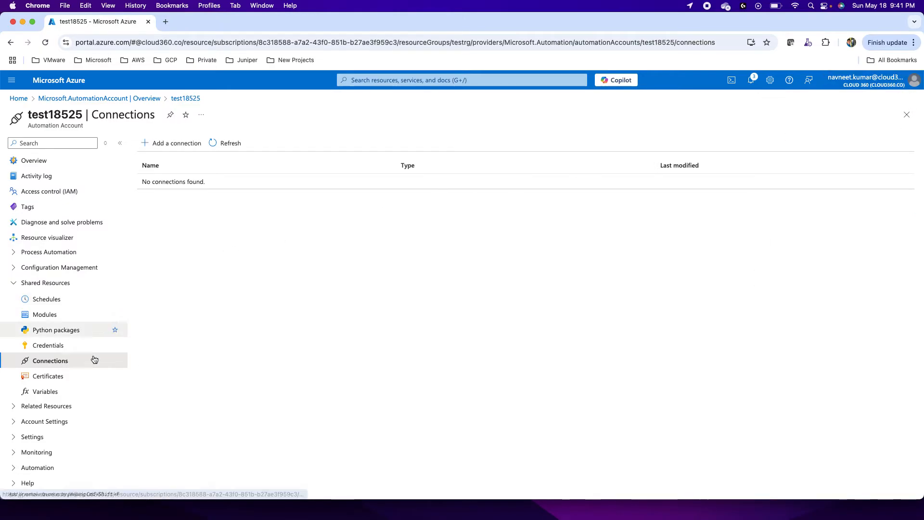
# Step: View the account's certificates and variables, and examine the related resources including the Start/Stop VM solution
pyautogui.click(51, 378)
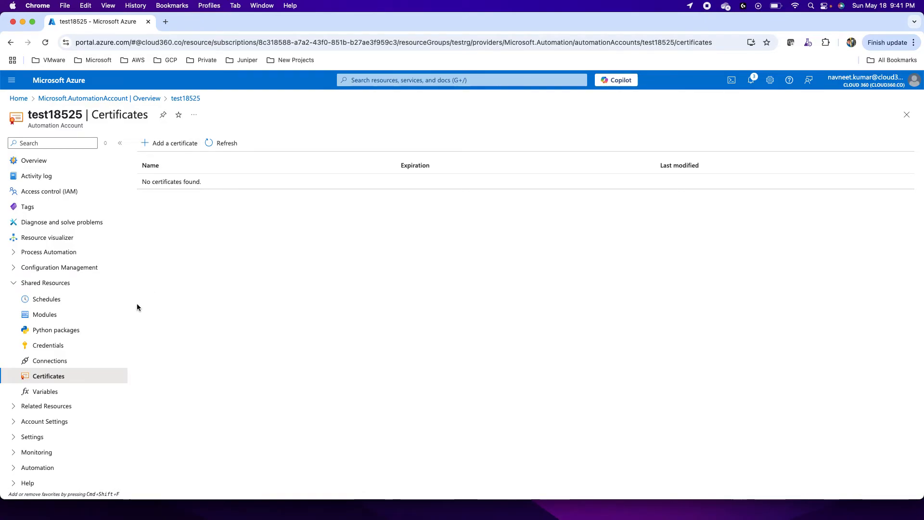
pyautogui.click(44, 392)
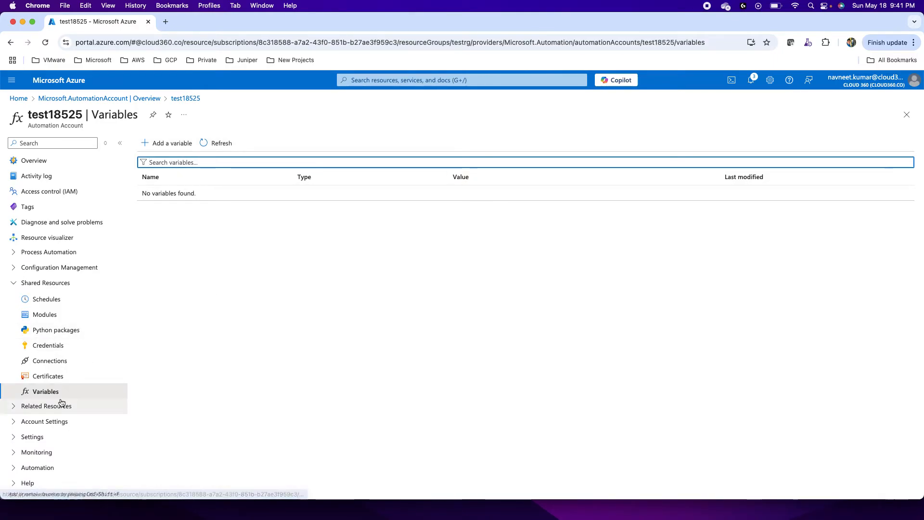
pyautogui.click(15, 409)
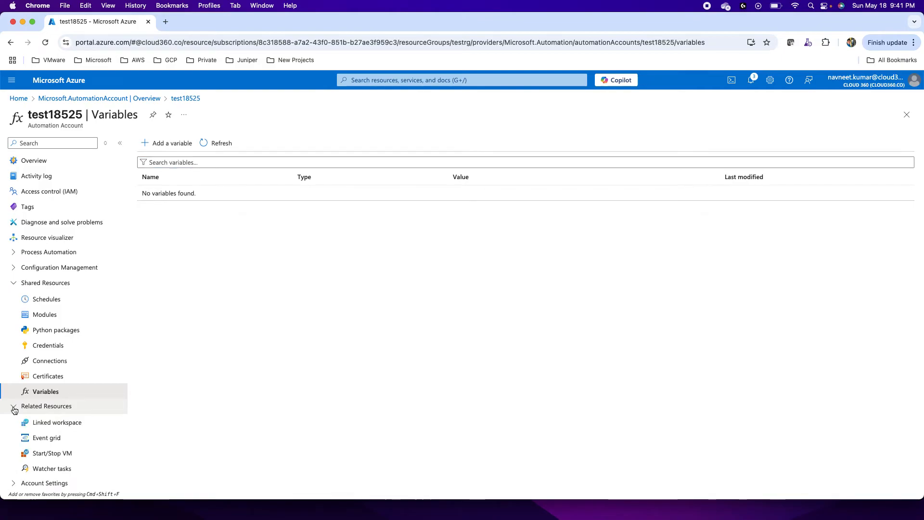
pyautogui.scroll(-3, 54, 359)
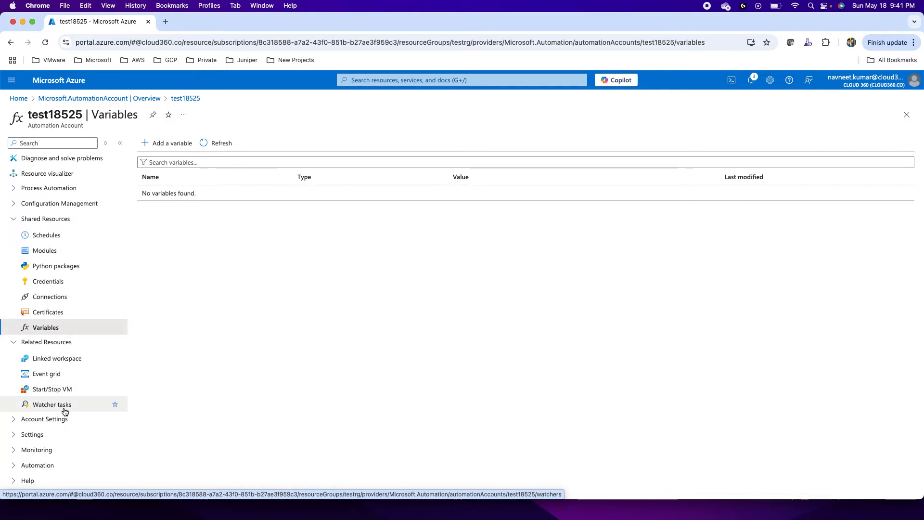
pyautogui.click(52, 391)
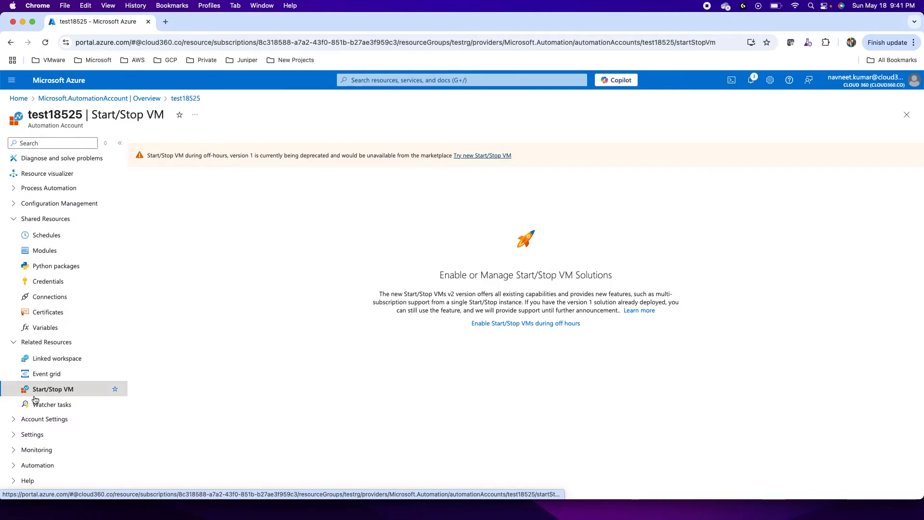
# Step: Examine the options available under Account Settings, Settings, Monitoring, Automation and Help for the Automation account
pyautogui.click(13, 425)
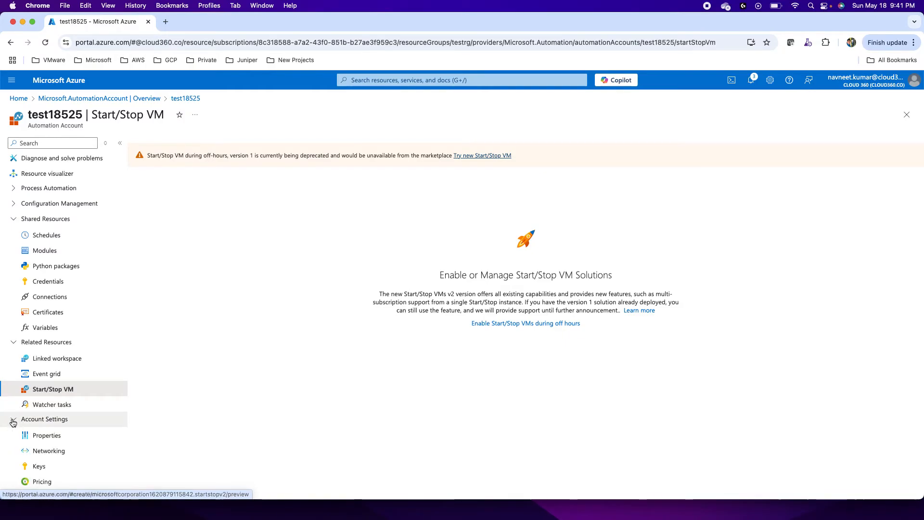
pyautogui.scroll(-2, 56, 419)
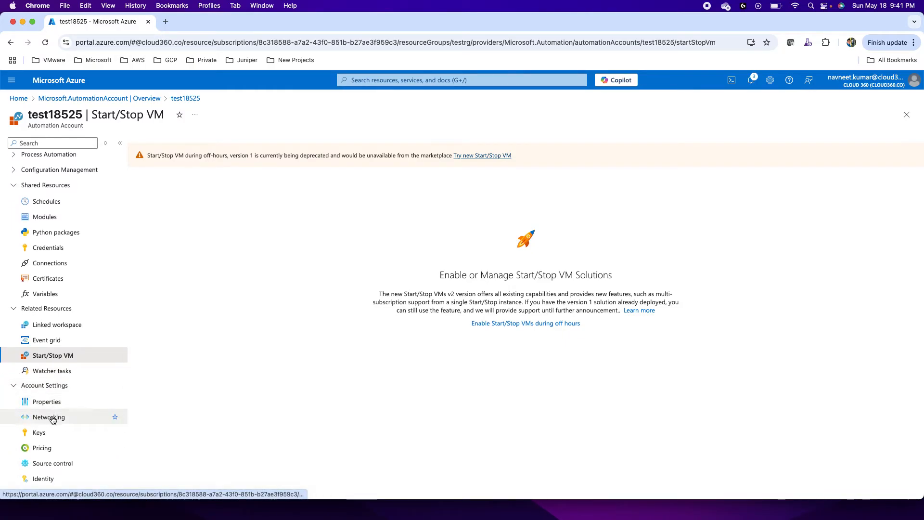
pyautogui.scroll(-3, 55, 441)
pyautogui.click(33, 435)
pyautogui.scroll(-1, 54, 423)
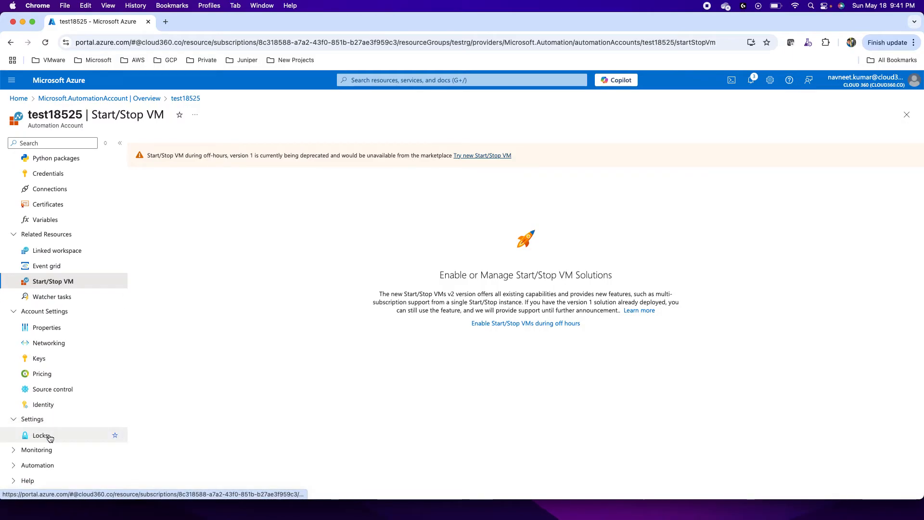
pyautogui.click(15, 450)
pyautogui.scroll(-4, 15, 450)
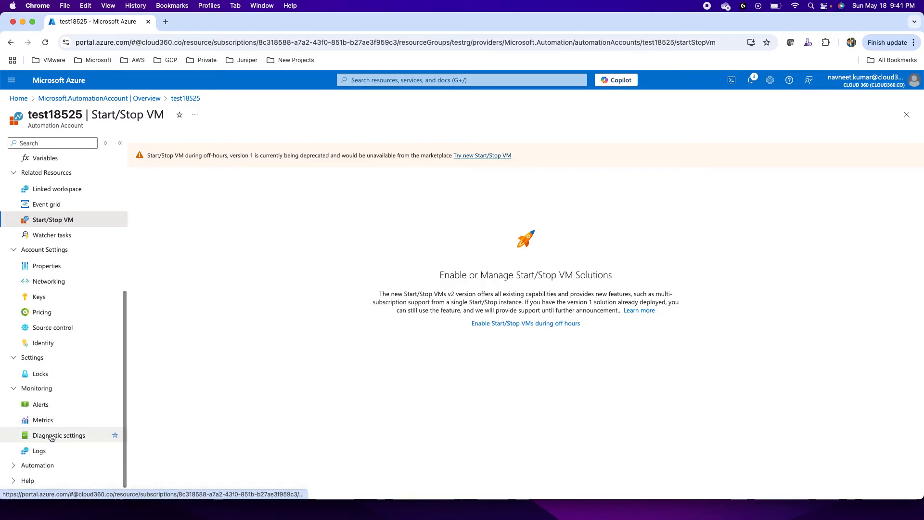
pyautogui.click(15, 465)
pyautogui.scroll(-3, 58, 385)
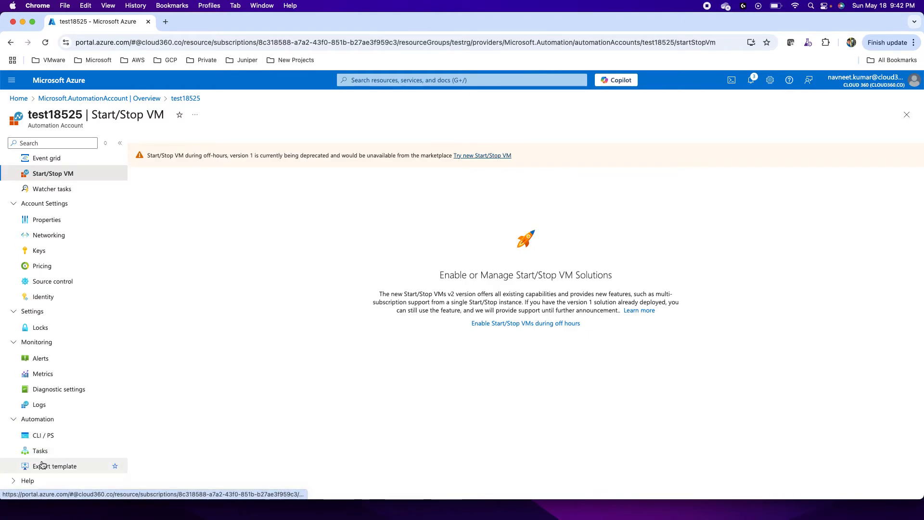
pyautogui.click(17, 480)
pyautogui.scroll(-1, 61, 455)
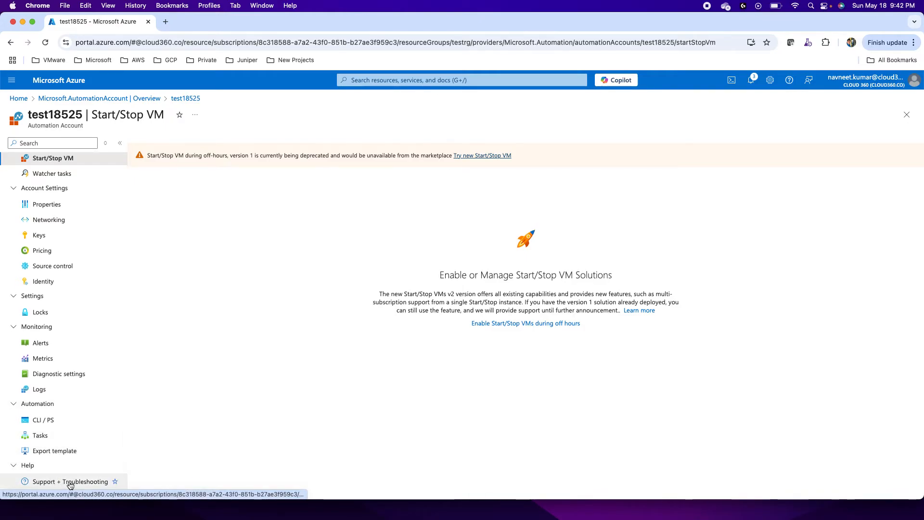
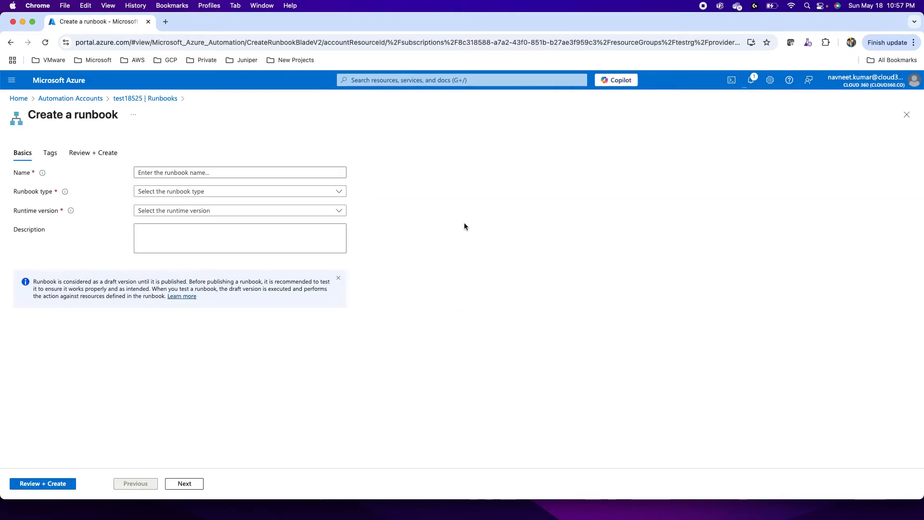
# Step: Examine the runbook types offered for a new runbook and the runbook import form, leaving both without creating anything
pyautogui.click(190, 193)
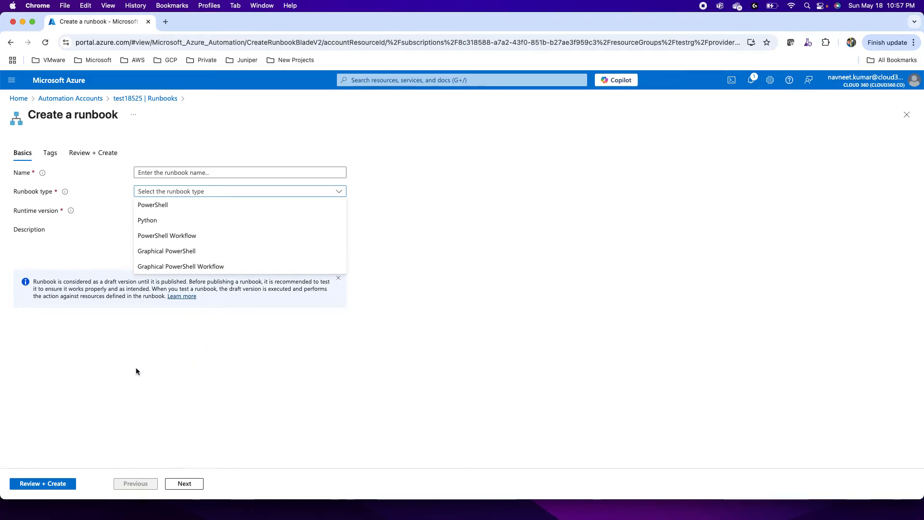
pyautogui.click(139, 98)
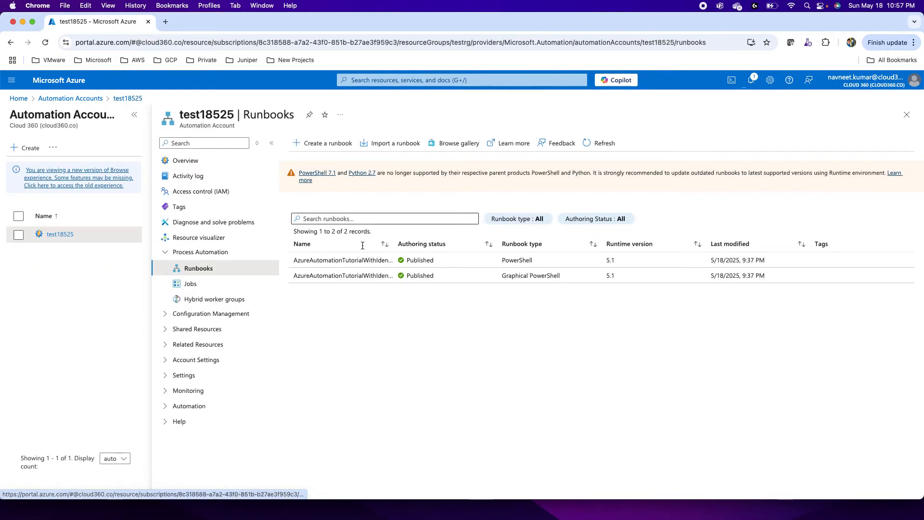
pyautogui.click(385, 143)
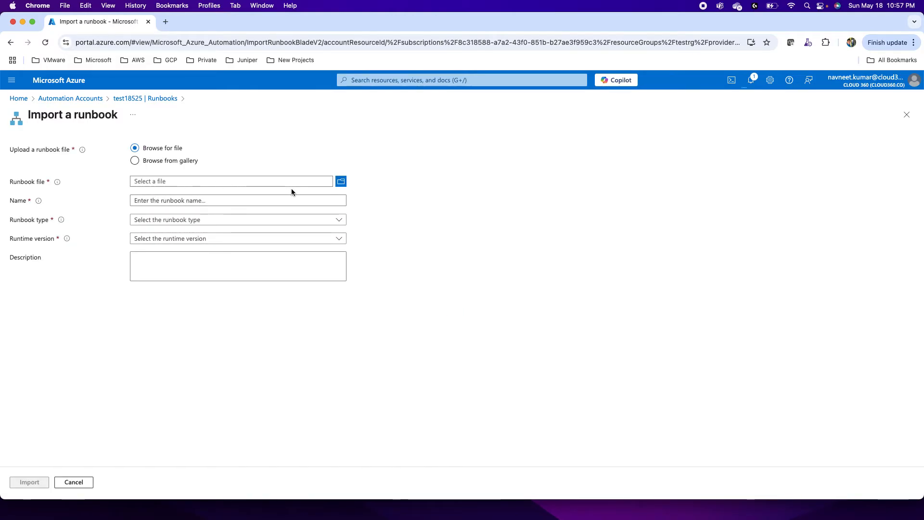
pyautogui.click(150, 99)
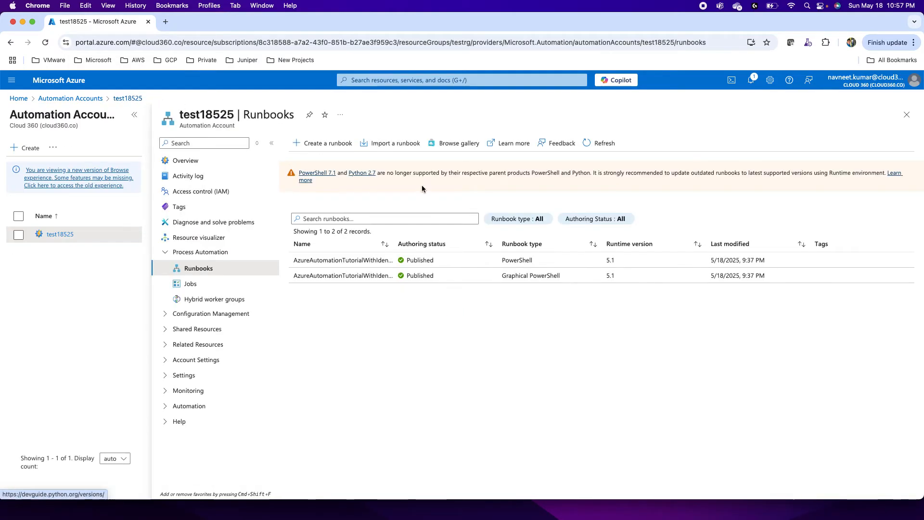
# Step: Browse the runbook gallery and select the Stop Azure V2 VMs graphical runbook for import
pyautogui.click(455, 143)
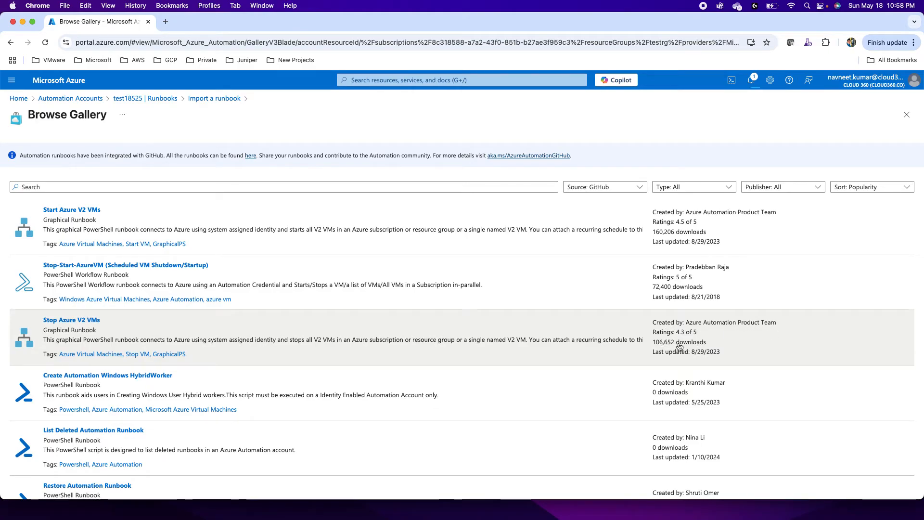
pyautogui.click(57, 323)
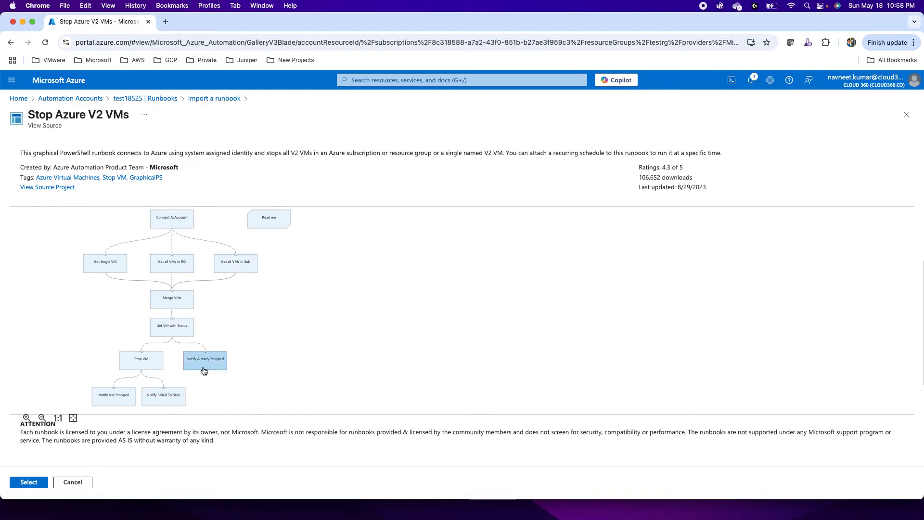
pyautogui.click(29, 483)
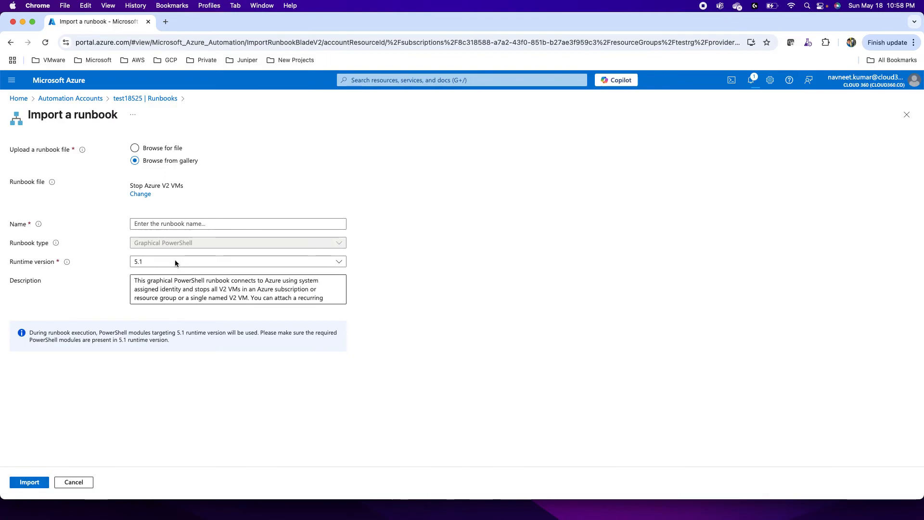
# Step: Name the gallery runbook StopAzVMs and import it into the Automation account
pyautogui.click(148, 227)
pyautogui.write('Stop')
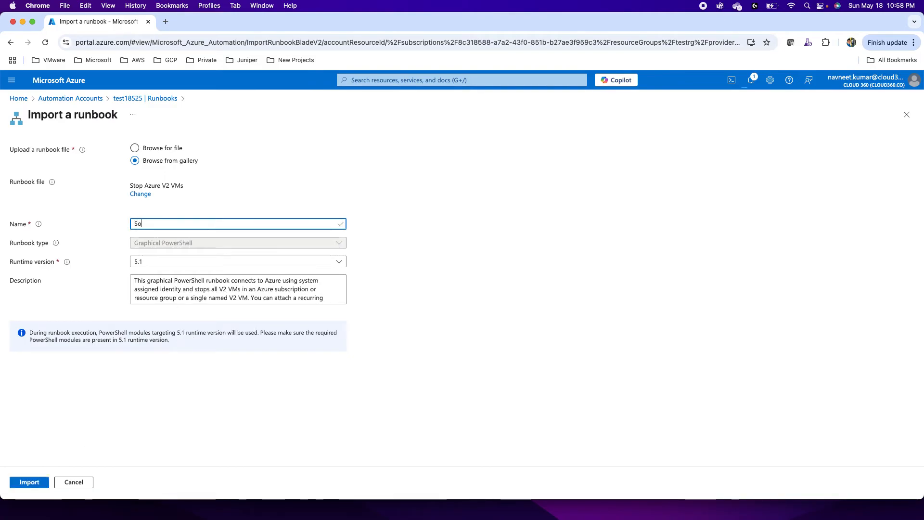
pyautogui.write('A')
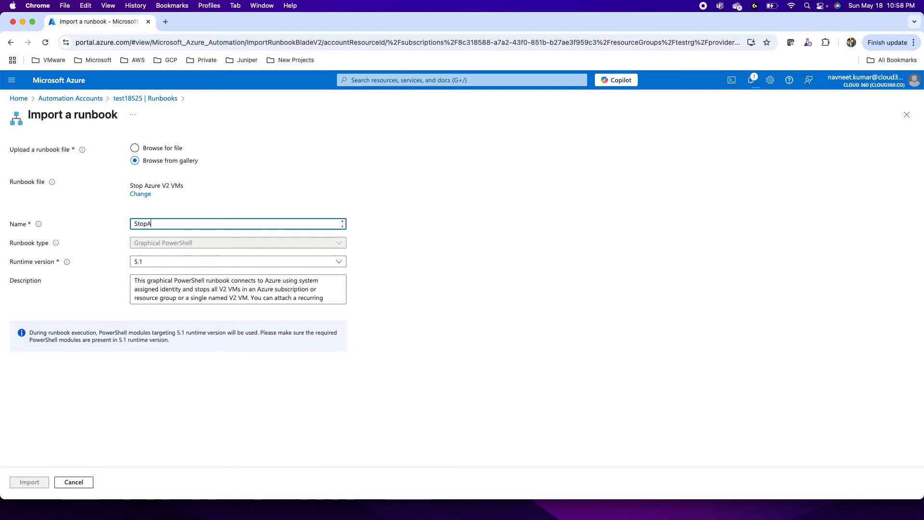
pyautogui.write('zVMs')
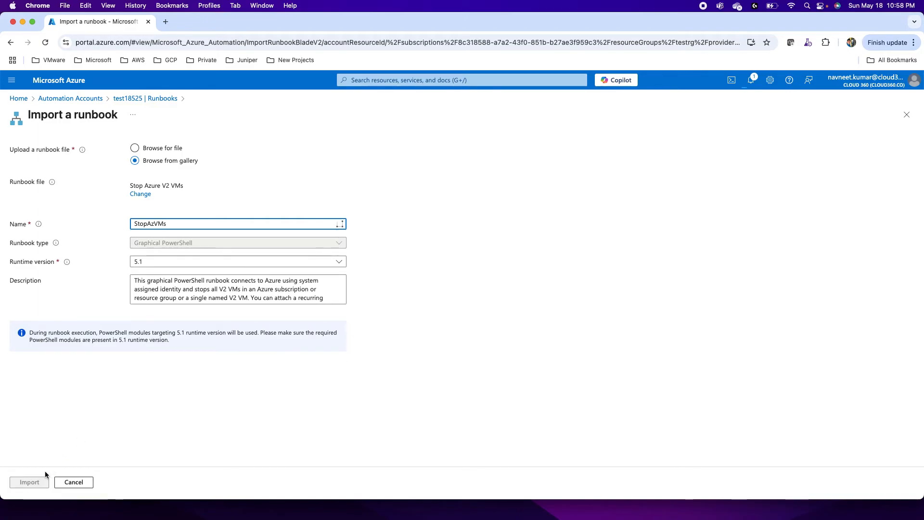
pyautogui.click(80, 400)
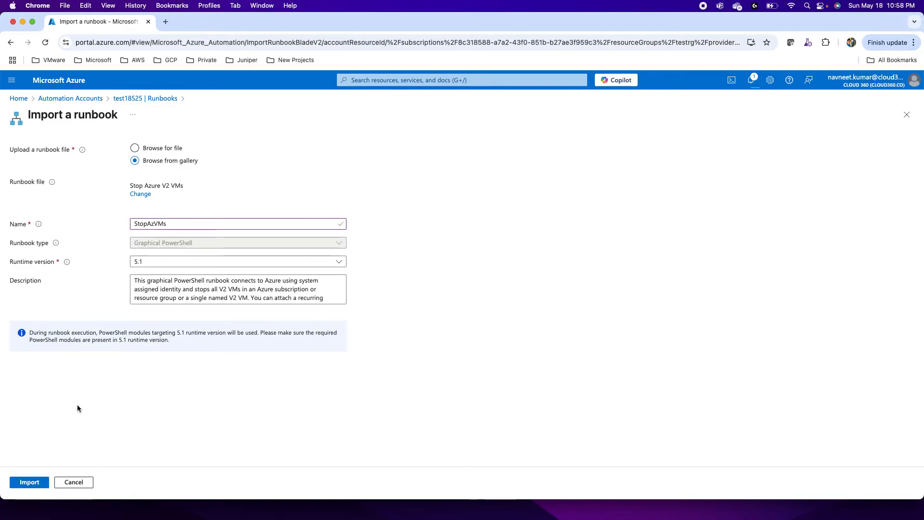
pyautogui.click(25, 481)
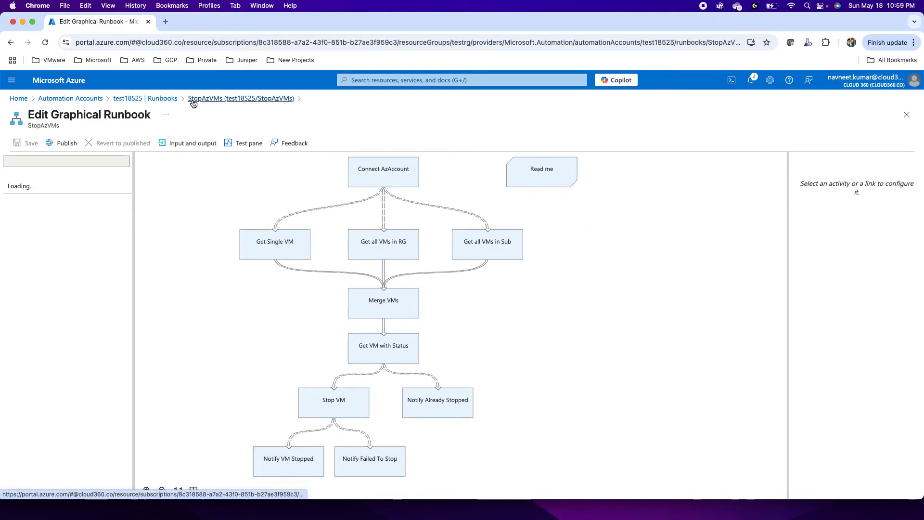
# Step: Open StopAzVMs from the account's runbooks for editing in the portal and examine the Connect AzAccount activity's settings and additional parameters
pyautogui.click(147, 99)
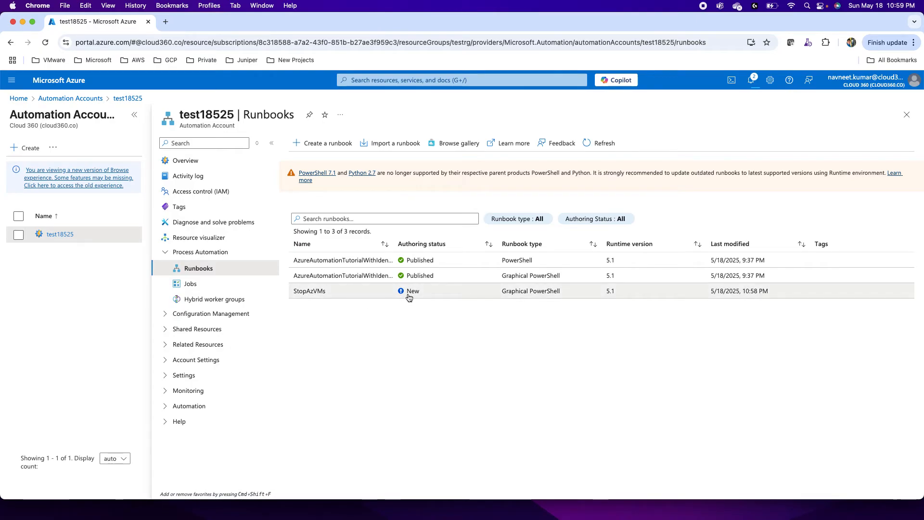
pyautogui.click(321, 291)
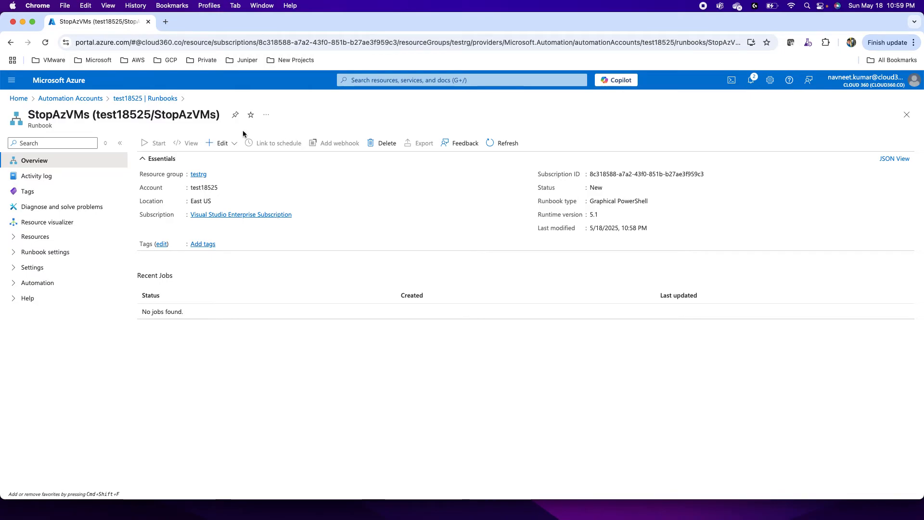
pyautogui.click(226, 144)
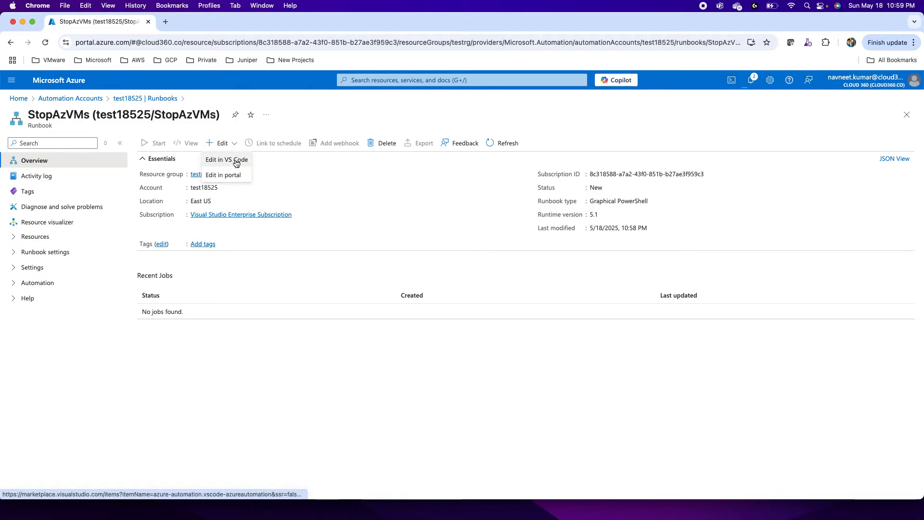
pyautogui.click(227, 175)
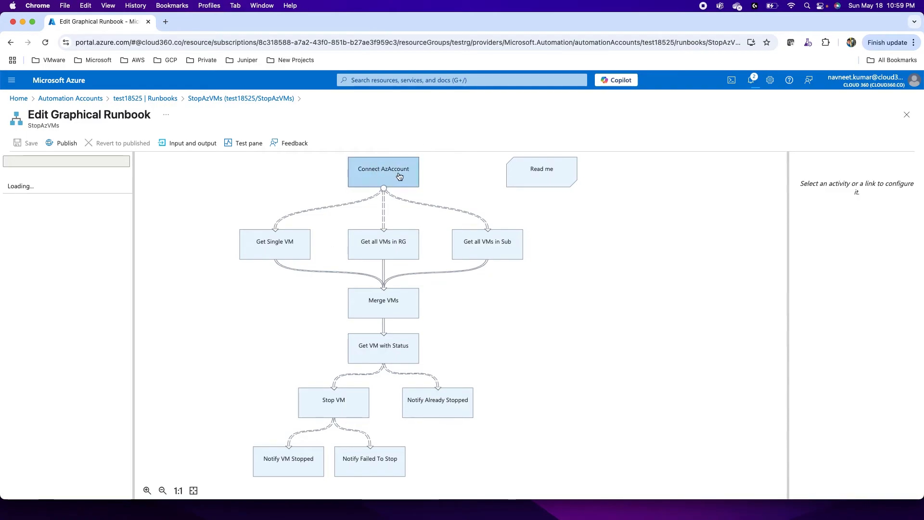
pyautogui.click(377, 179)
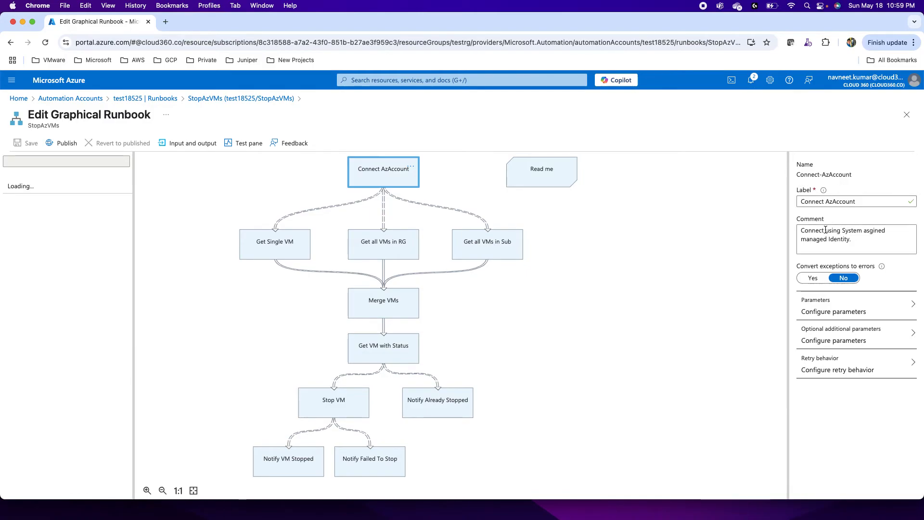
pyautogui.click(827, 335)
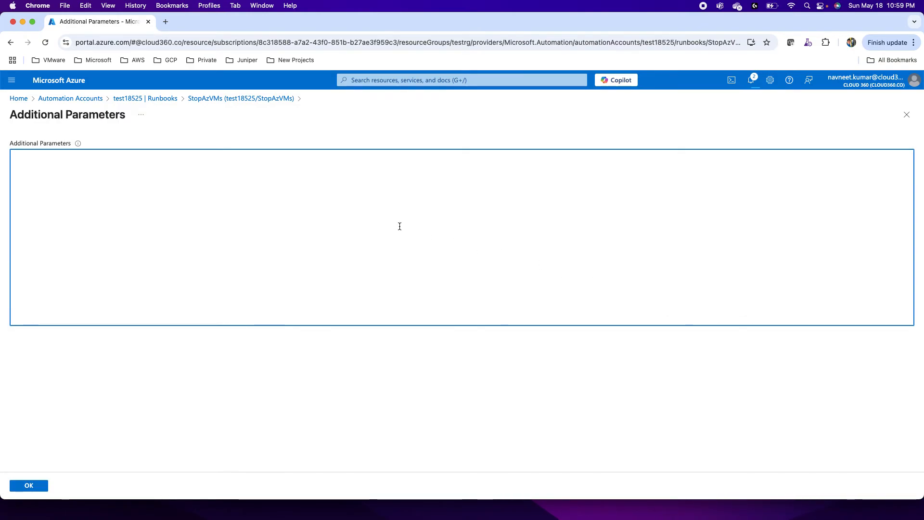
pyautogui.click(230, 102)
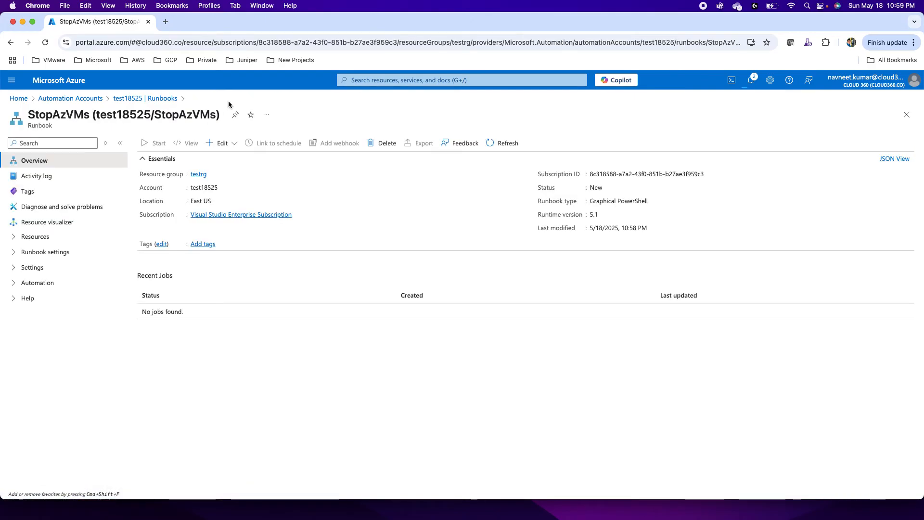
# Step: Reopen StopAzVMs in the portal's graphical editor and examine the Get Single VM, Merge VMs, Get VM with Status, Stop VM and notification activities
pyautogui.click(222, 143)
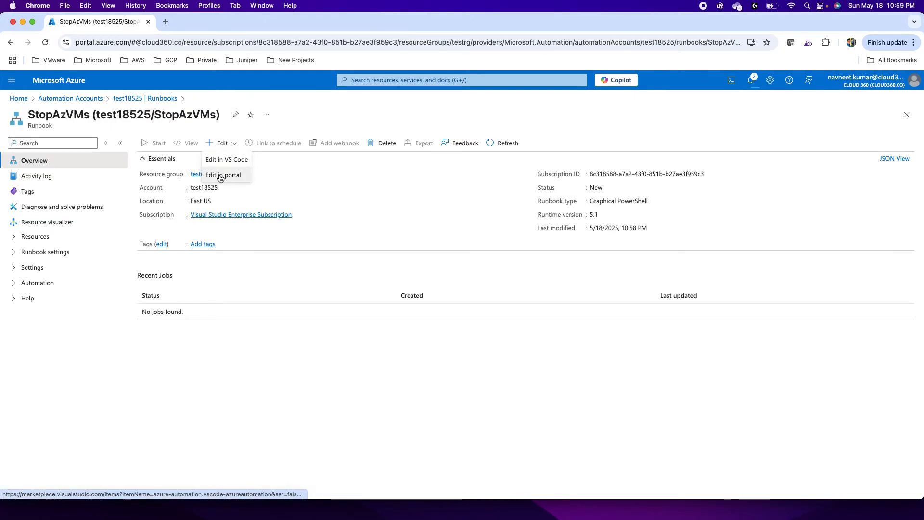
pyautogui.click(220, 176)
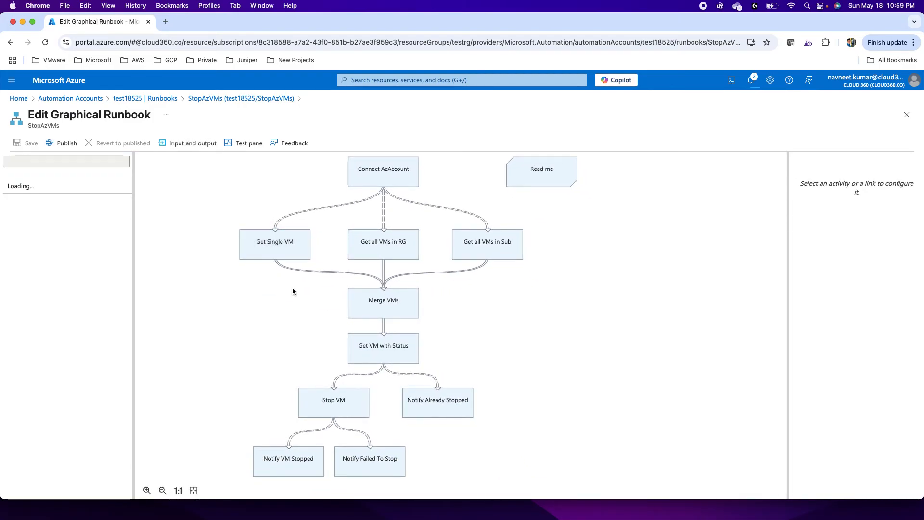
pyautogui.click(289, 253)
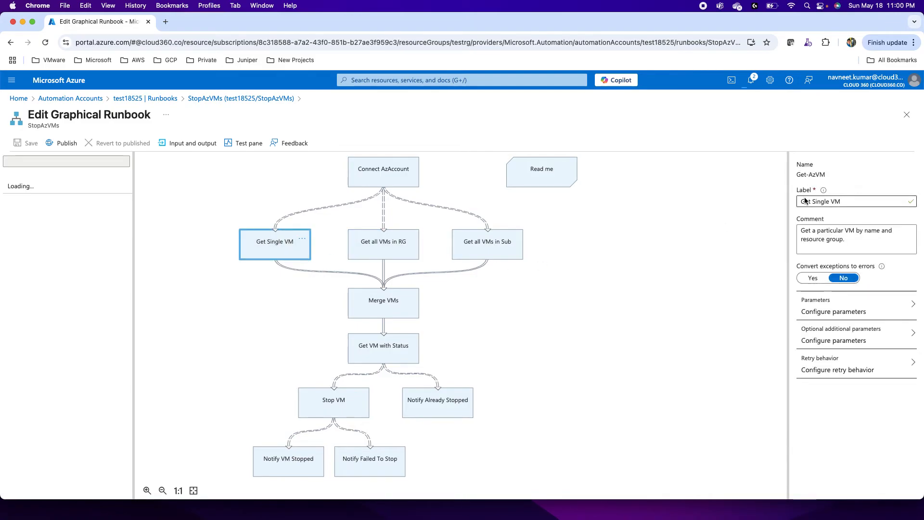
pyautogui.click(389, 305)
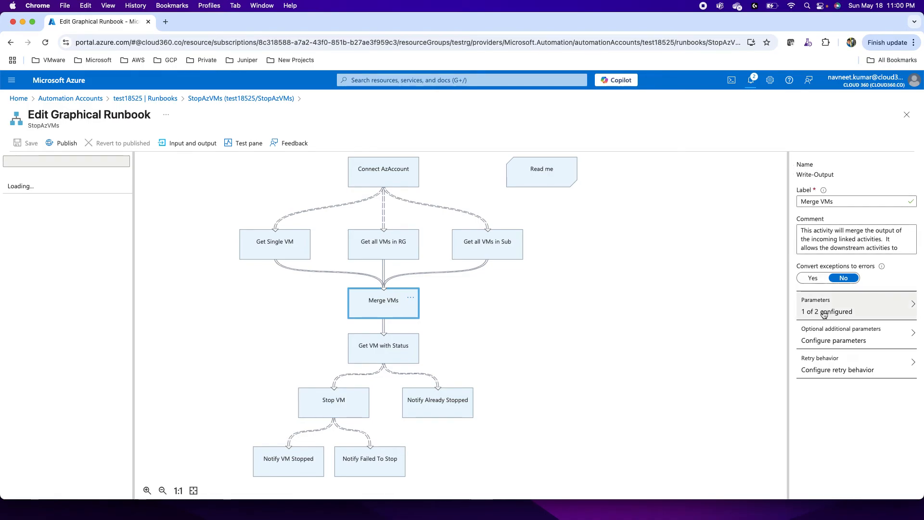
pyautogui.click(395, 359)
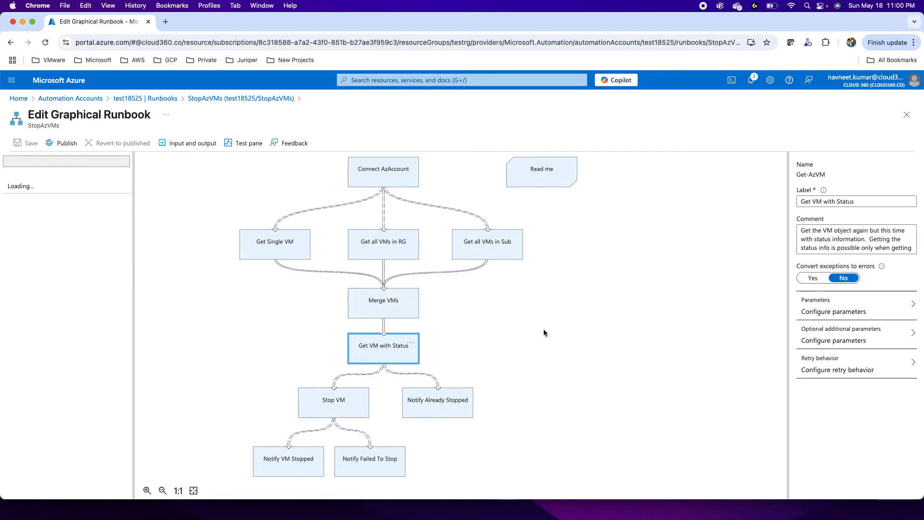
pyautogui.click(355, 398)
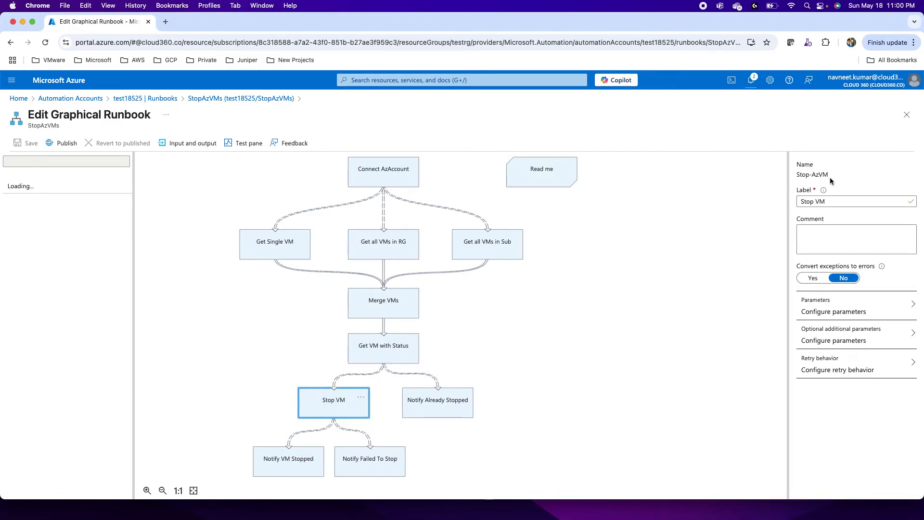
pyautogui.click(437, 414)
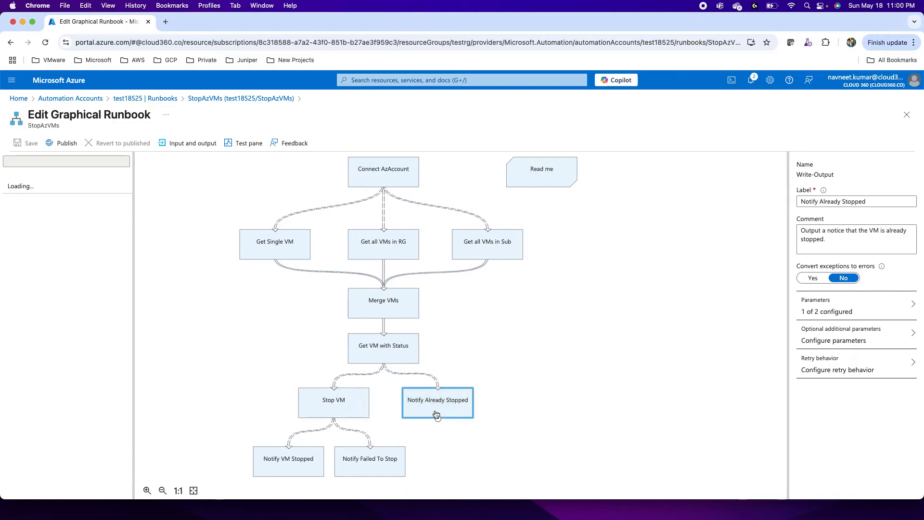
pyautogui.click(299, 465)
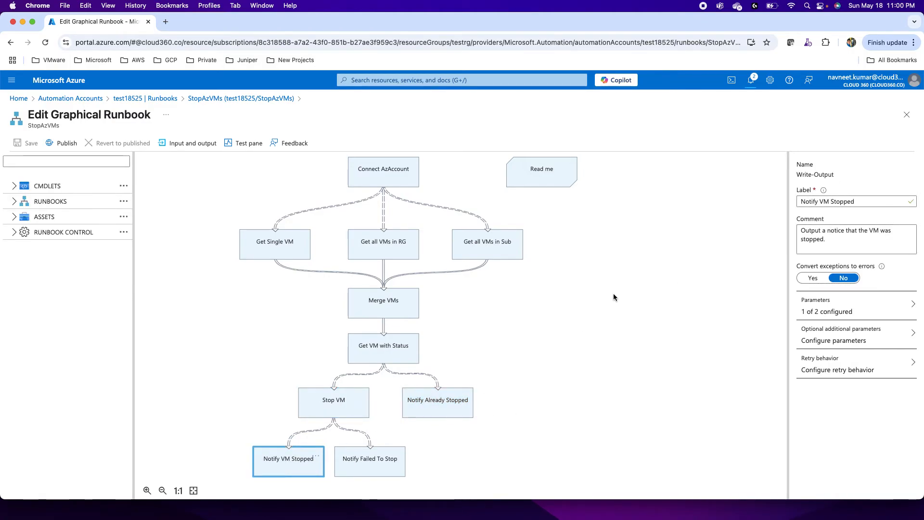
pyautogui.click(373, 474)
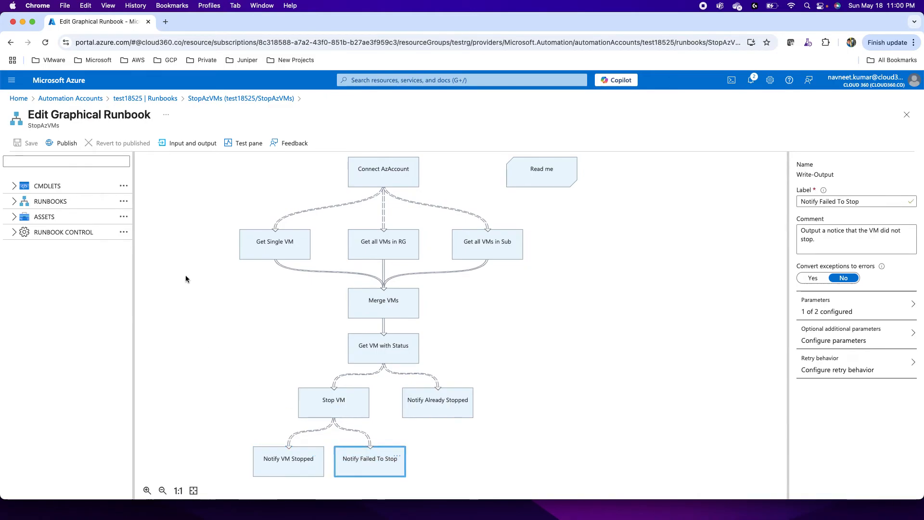
# Step: Publish the StopAzVMs runbook and return to the account's list of runbooks
pyautogui.click(64, 145)
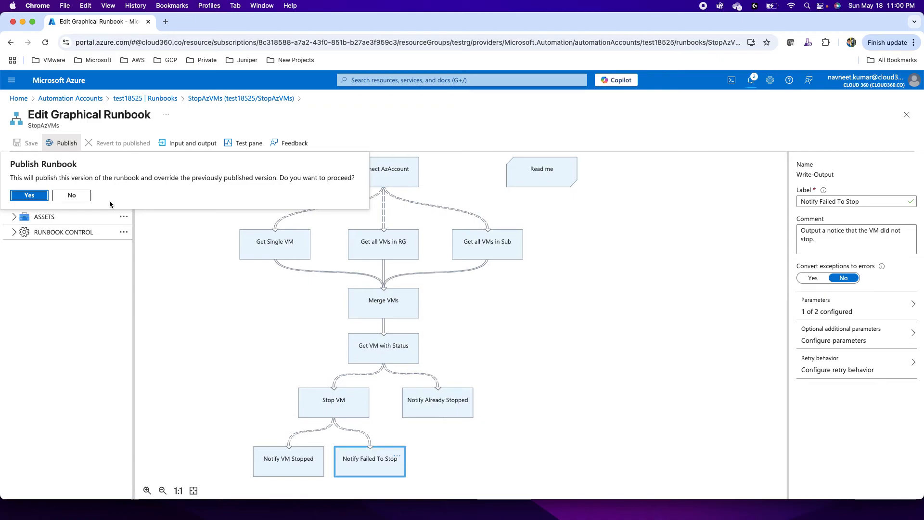
pyautogui.click(29, 196)
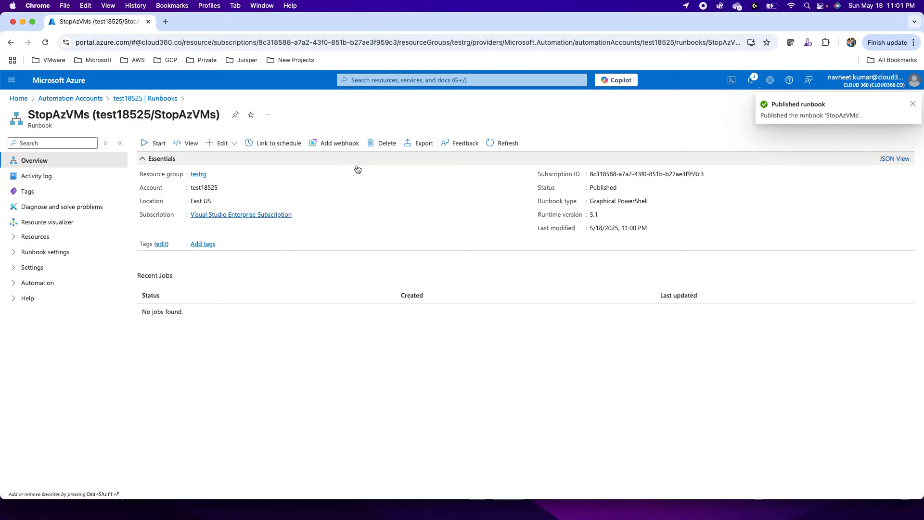
pyautogui.click(127, 98)
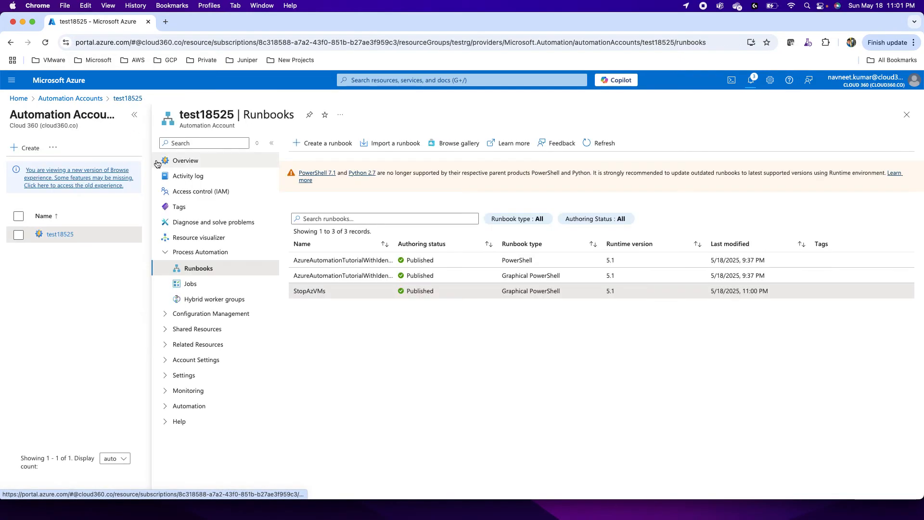
# Step: Add a new schedule to the Automation account's shared resources, named test with the description "for testing"
pyautogui.click(181, 330)
pyautogui.click(192, 349)
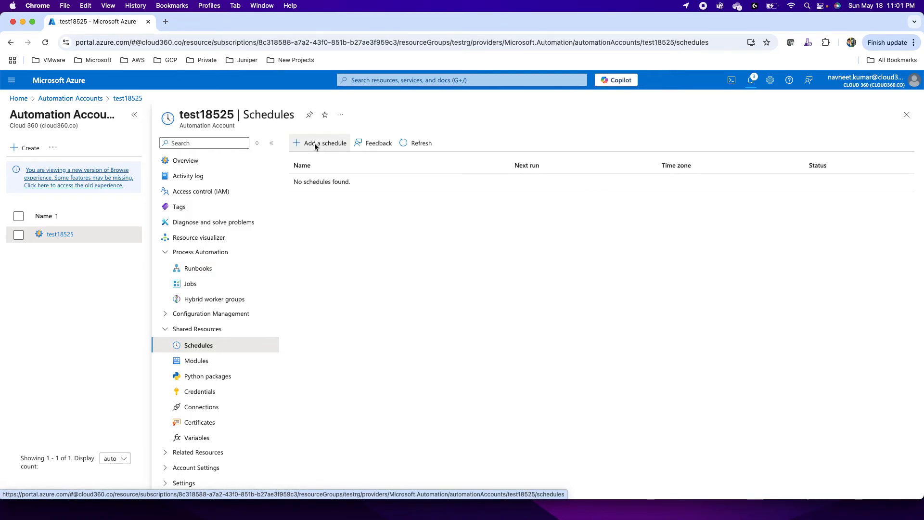
pyautogui.click(314, 143)
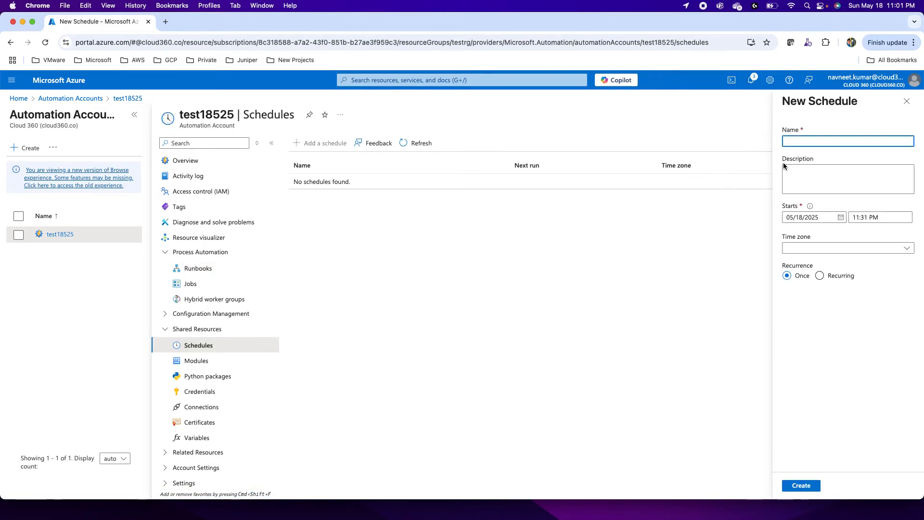
pyautogui.write('test')
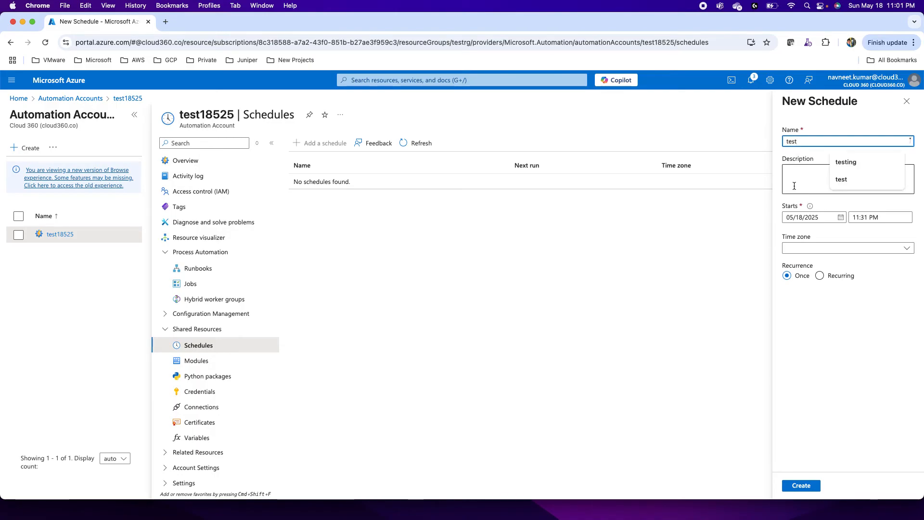
pyautogui.click(809, 184)
pyautogui.write('for testing')
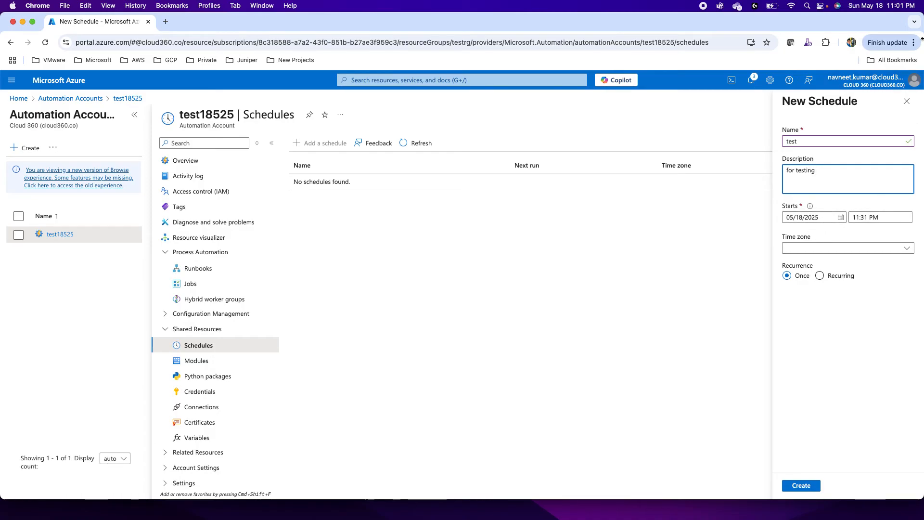
# Step: Set the new schedule's time zone to India - India Standard Time
pyautogui.click(795, 252)
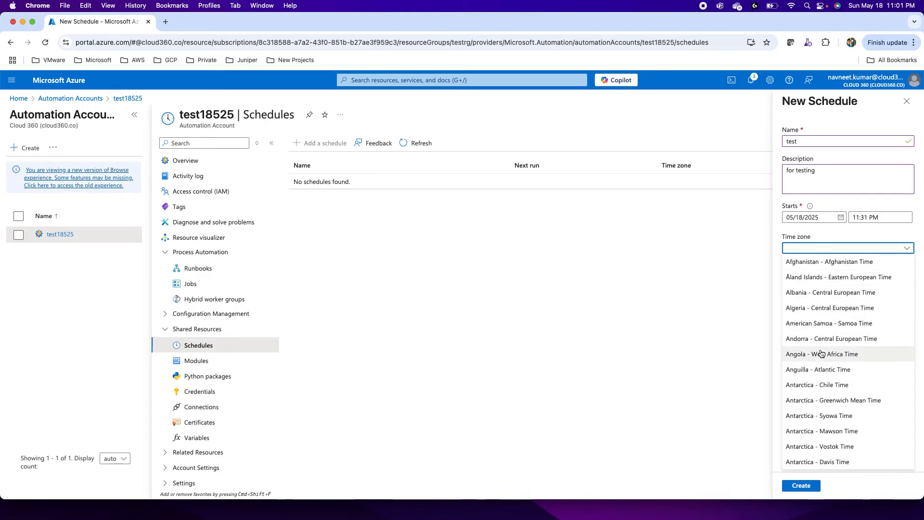
pyautogui.scroll(-20, 821, 354)
pyautogui.scroll(-10, 821, 353)
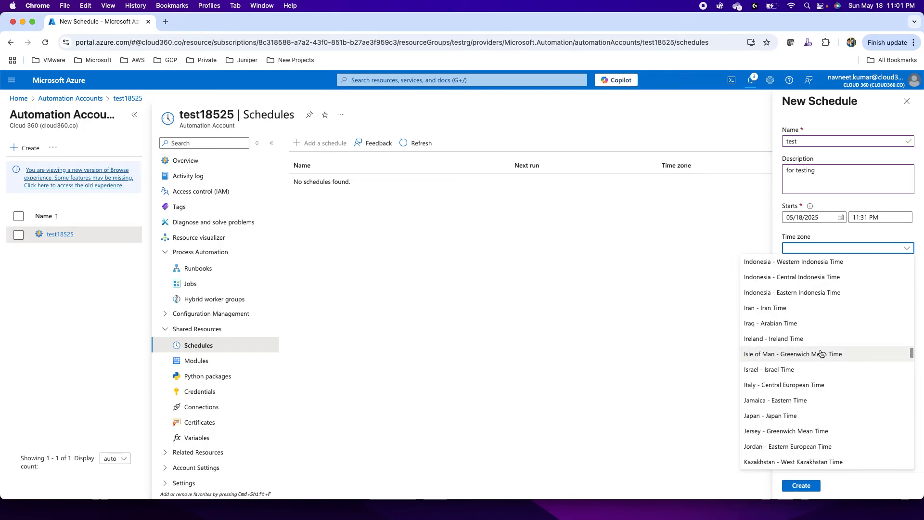
pyautogui.scroll(15, 821, 354)
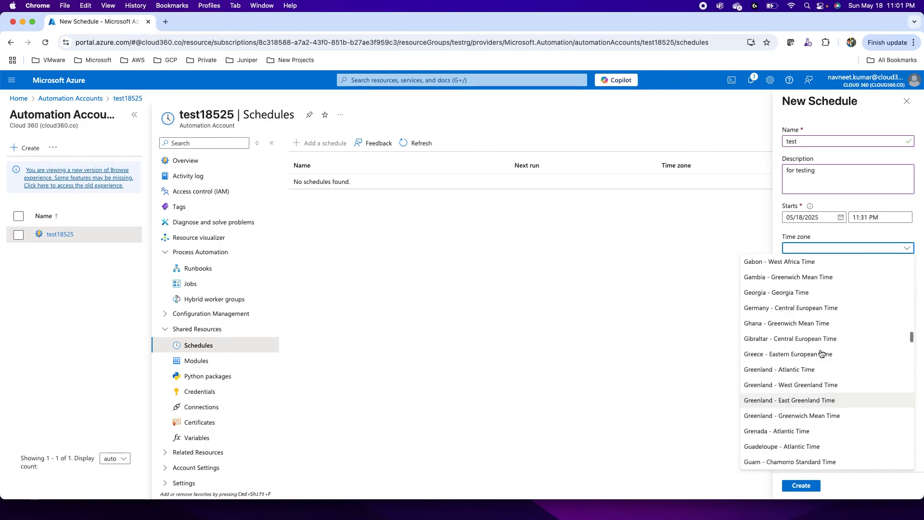
pyautogui.scroll(-7, 821, 354)
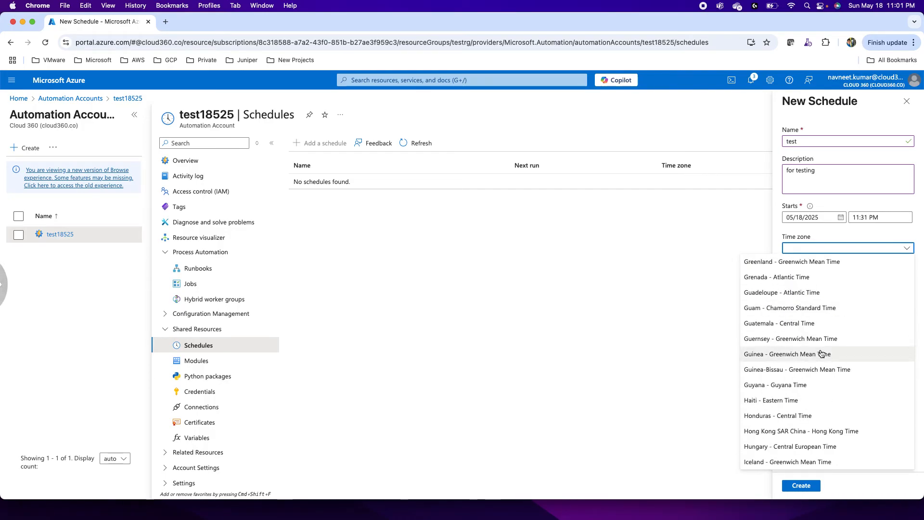
pyautogui.scroll(-2, 825, 366)
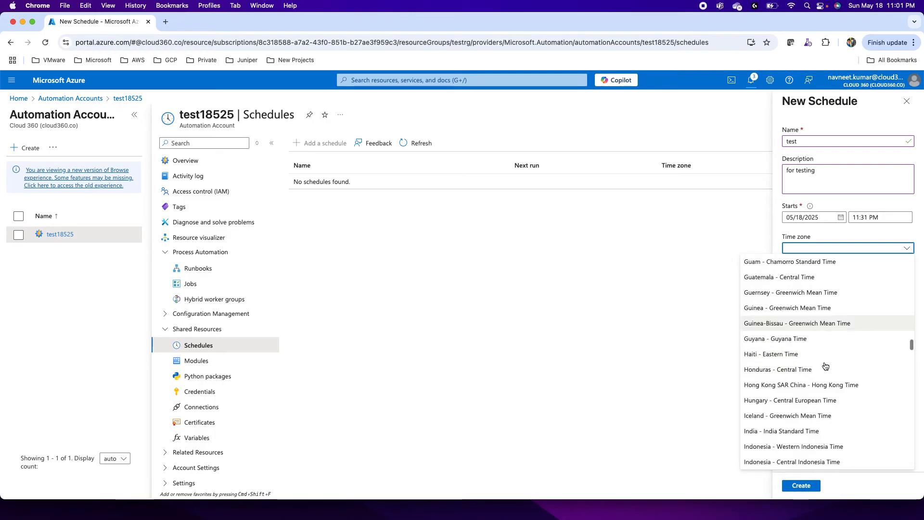
pyautogui.scroll(-10, 825, 366)
pyautogui.scroll(20, 825, 366)
pyautogui.scroll(-20, 825, 366)
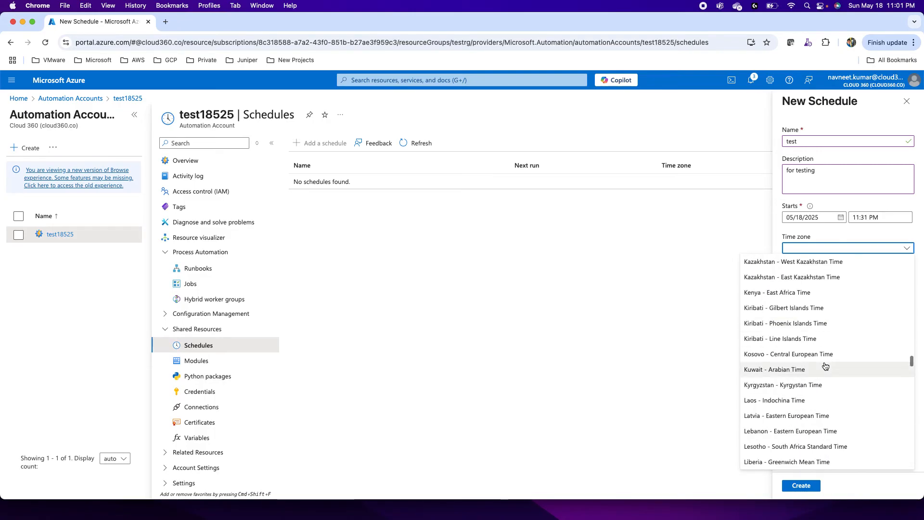
pyautogui.scroll(-5, 825, 366)
pyautogui.scroll(5, 825, 366)
pyautogui.scroll(8, 825, 366)
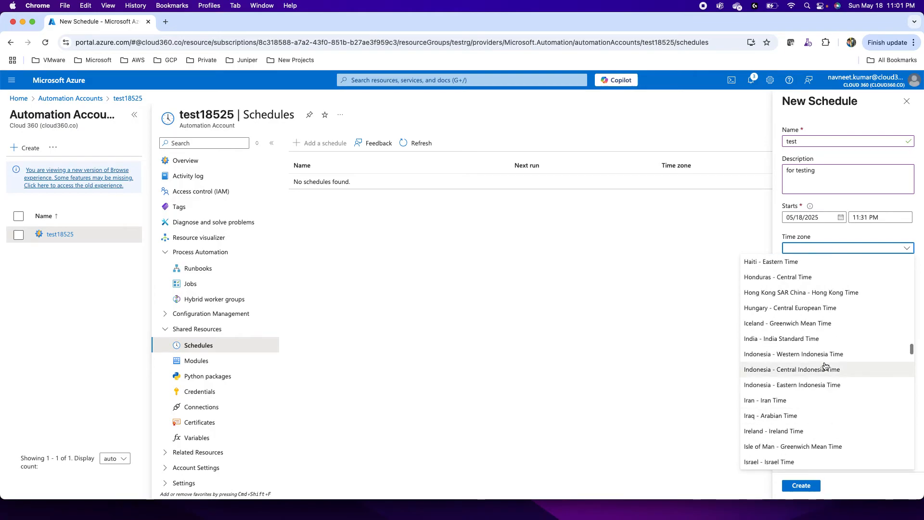
pyautogui.scroll(-6, 825, 366)
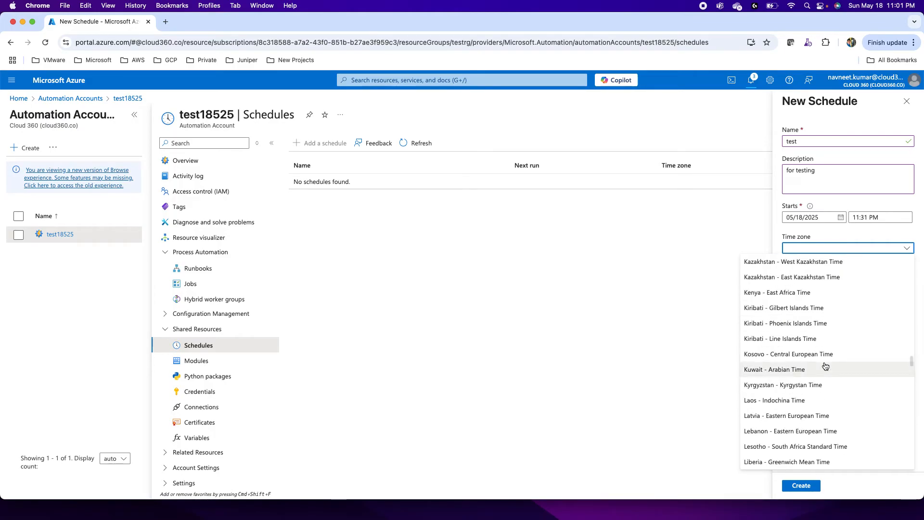
pyautogui.scroll(8, 825, 366)
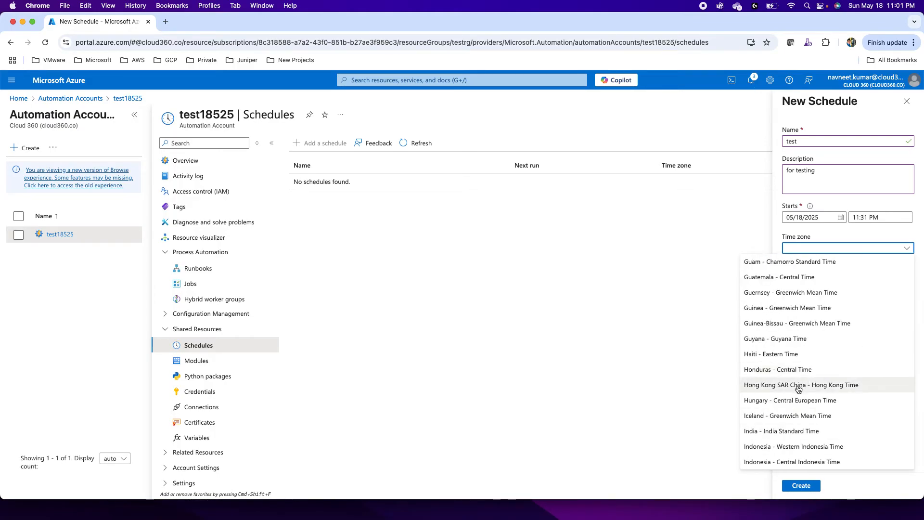
pyautogui.click(794, 431)
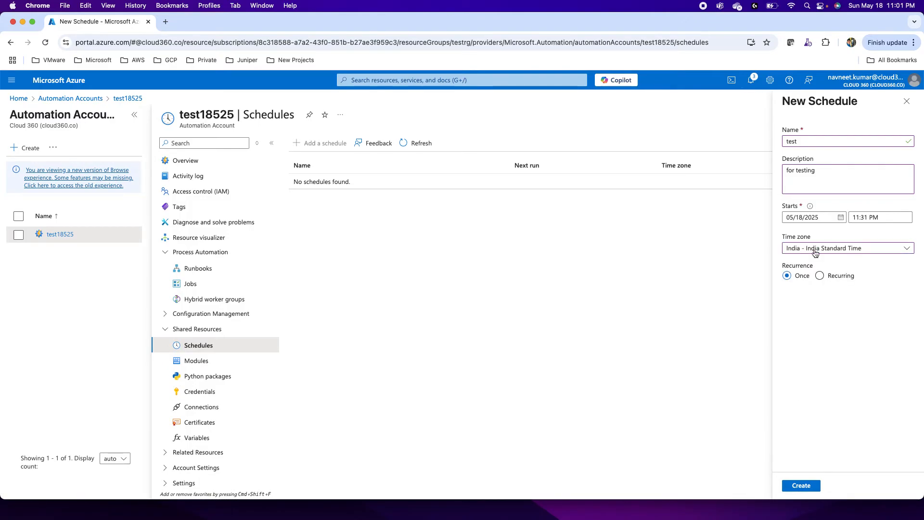
# Step: Look at the recurring options, set the recurrence back to Once, and create the schedule
pyautogui.click(820, 275)
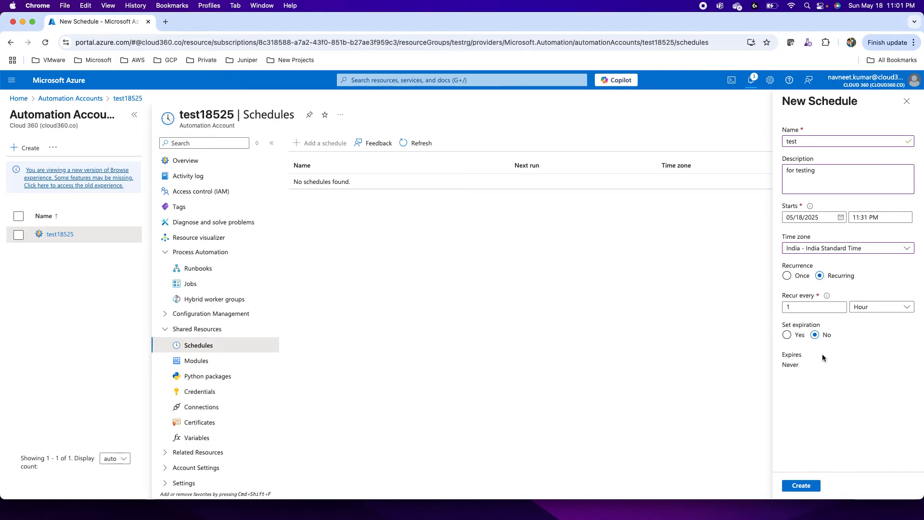
pyautogui.click(787, 276)
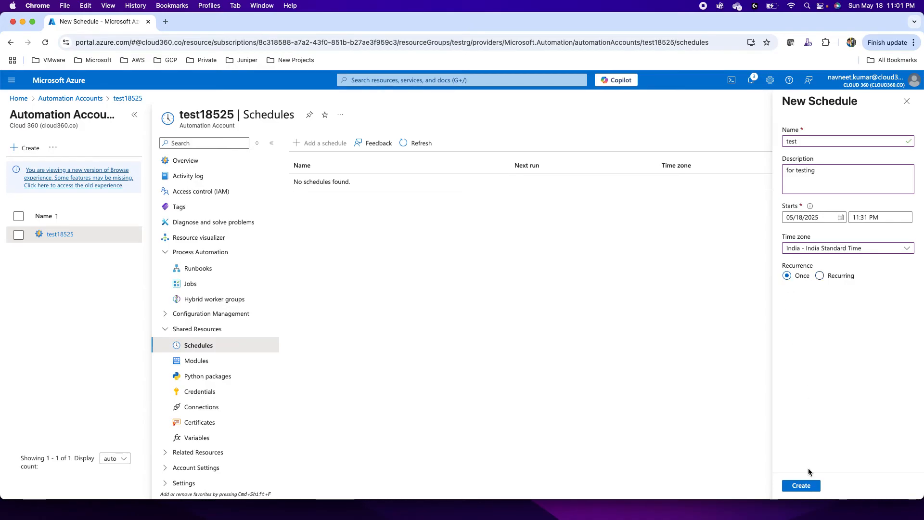
pyautogui.click(801, 485)
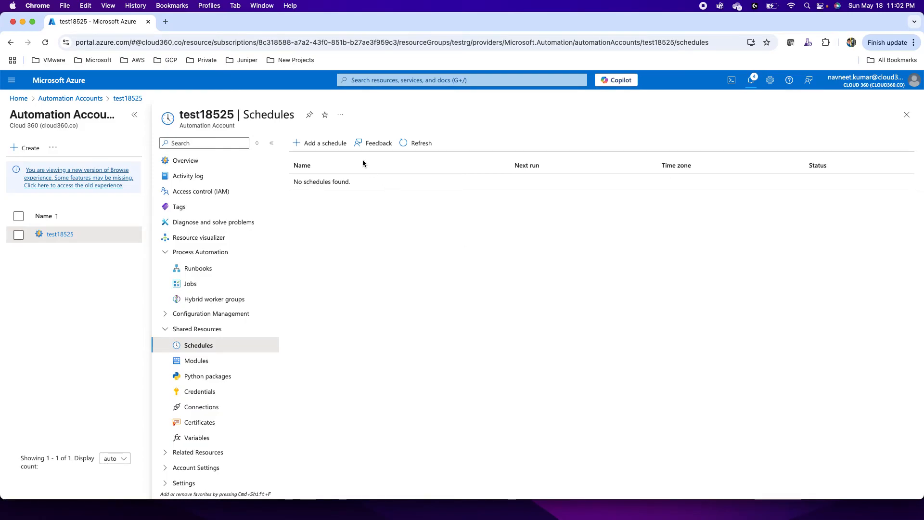
# Step: Search the portal for "vm", open the Virtual machines service and refresh its list
pyautogui.click(357, 81)
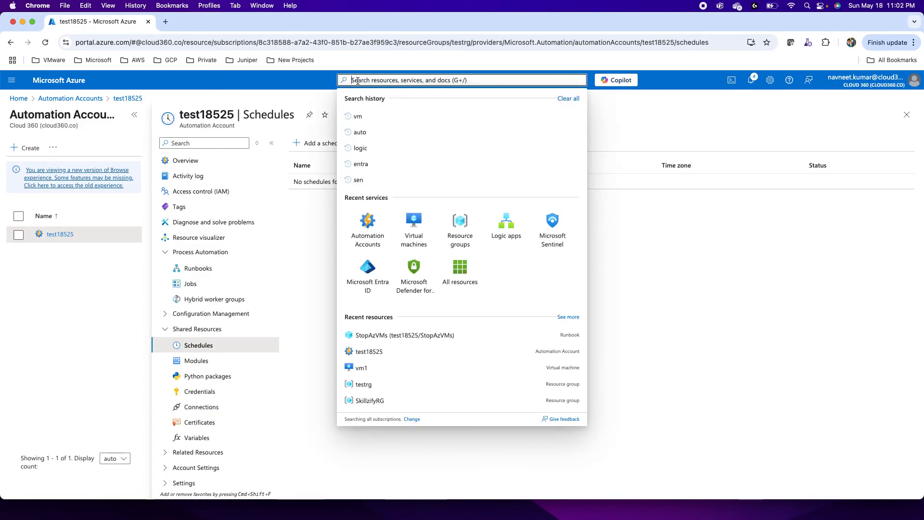
pyautogui.write('vm')
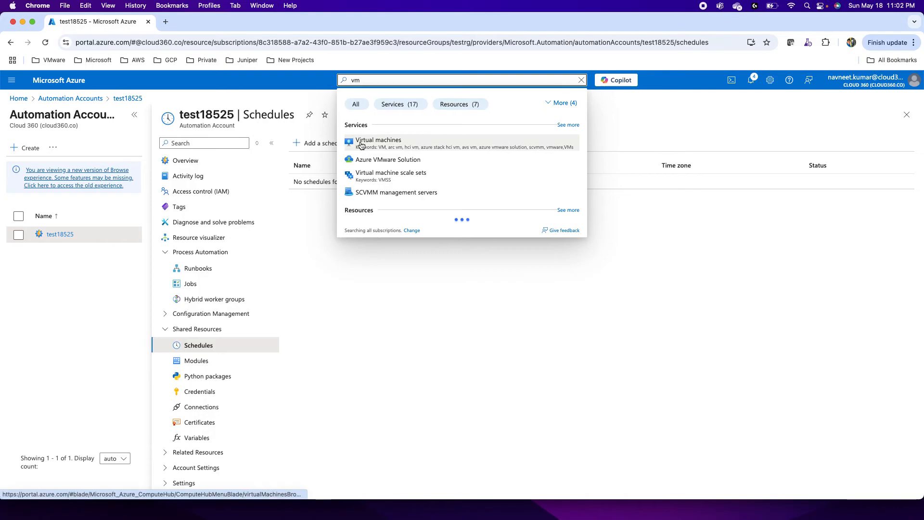
pyautogui.click(395, 149)
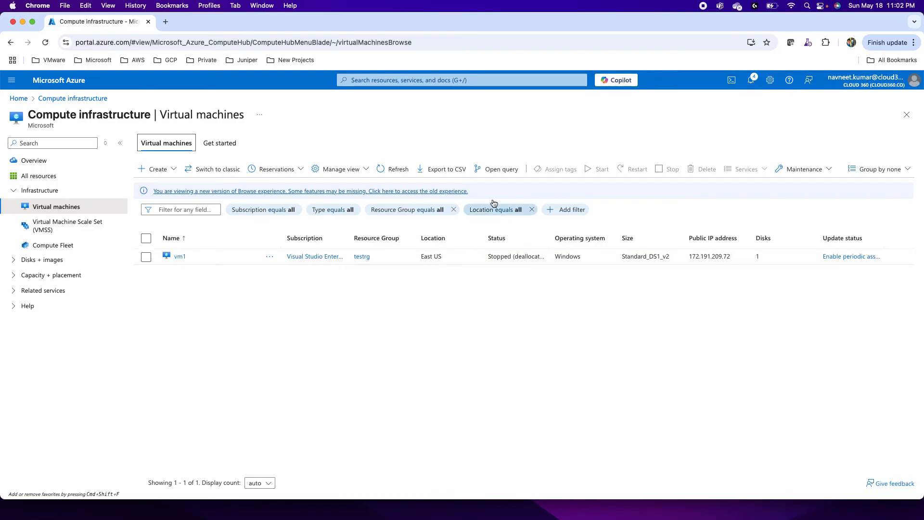
pyautogui.click(395, 170)
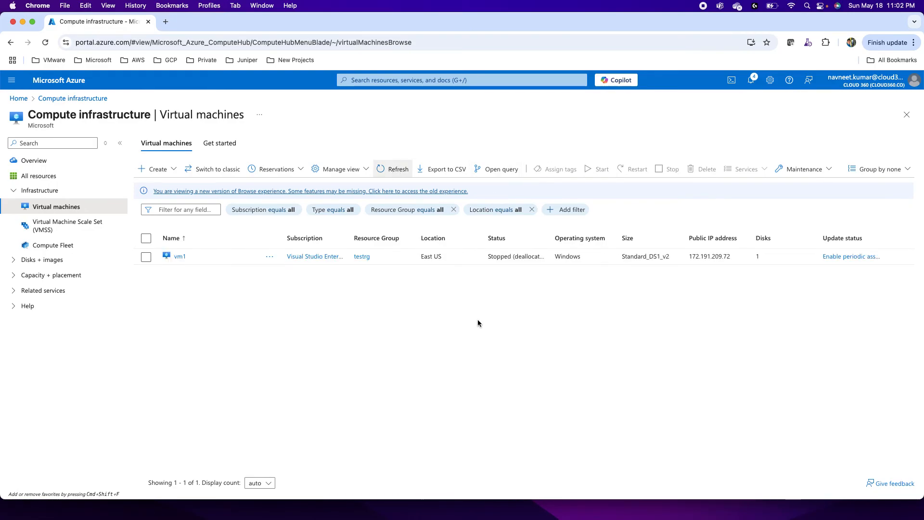
# Step: Start the virtual machine vm1, confirm the action and refresh the list of virtual machines
pyautogui.click(146, 257)
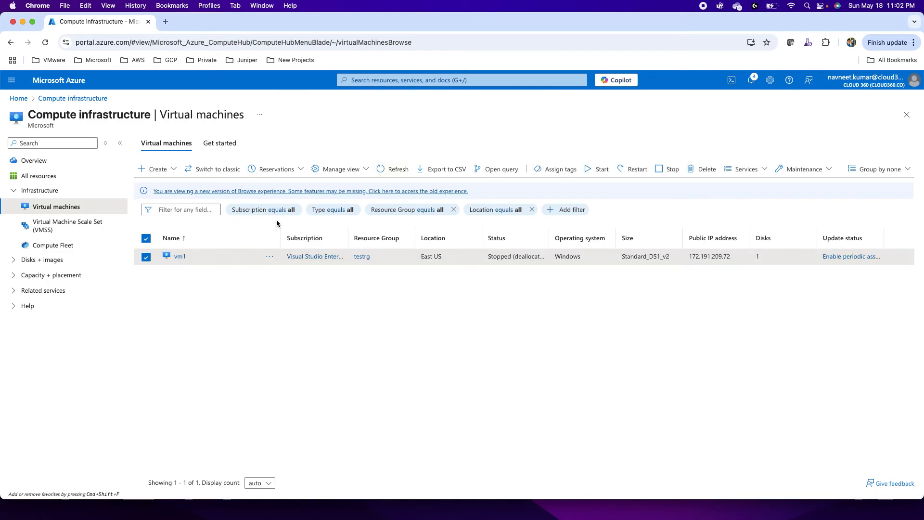
pyautogui.click(597, 174)
pyautogui.click(159, 218)
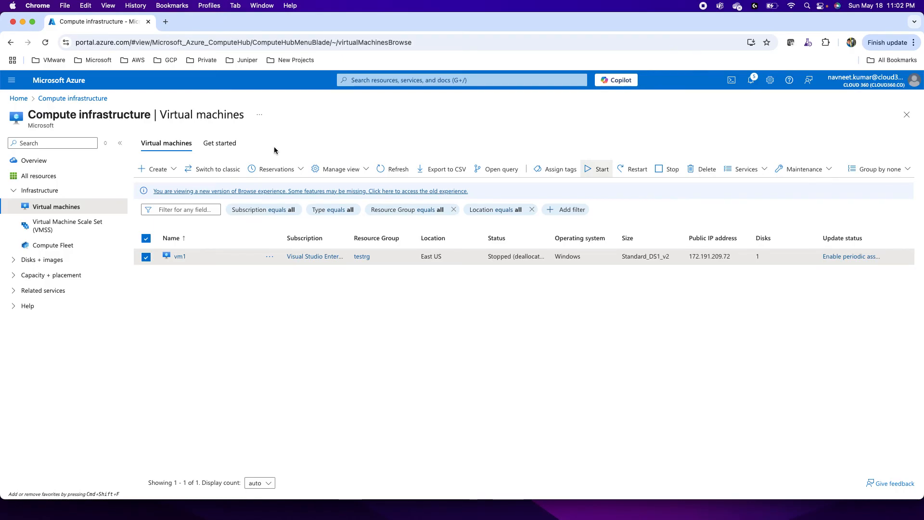
pyautogui.click(382, 171)
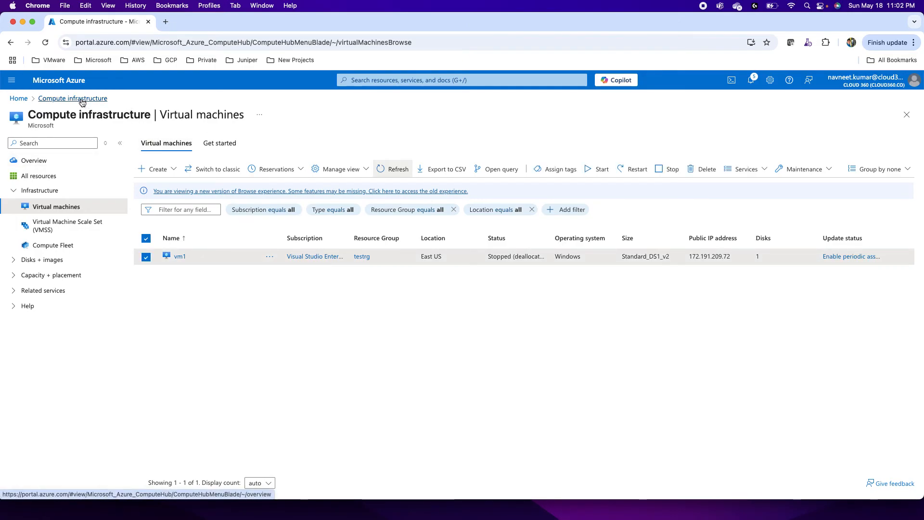
# Step: Return to the test18525 Automation account and open the StopAzVMs runbook from its runbooks
pyautogui.click(385, 82)
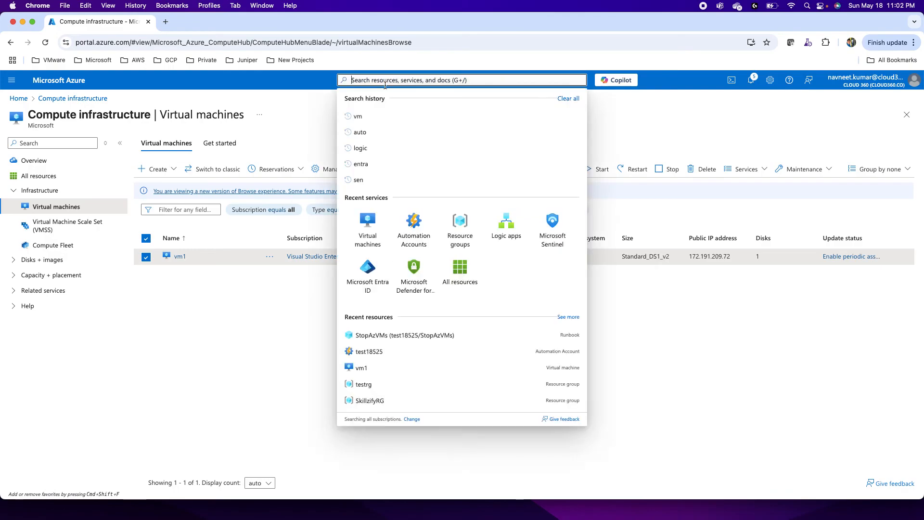
pyautogui.click(416, 221)
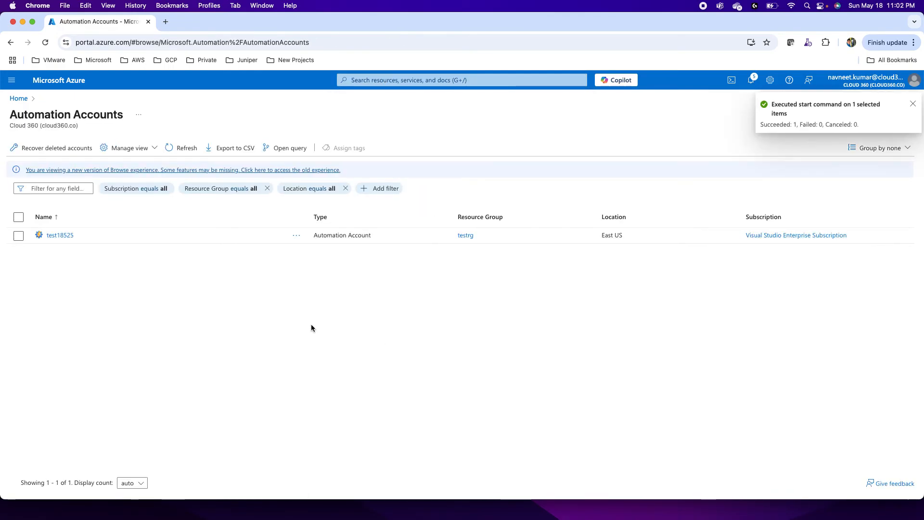
pyautogui.click(58, 241)
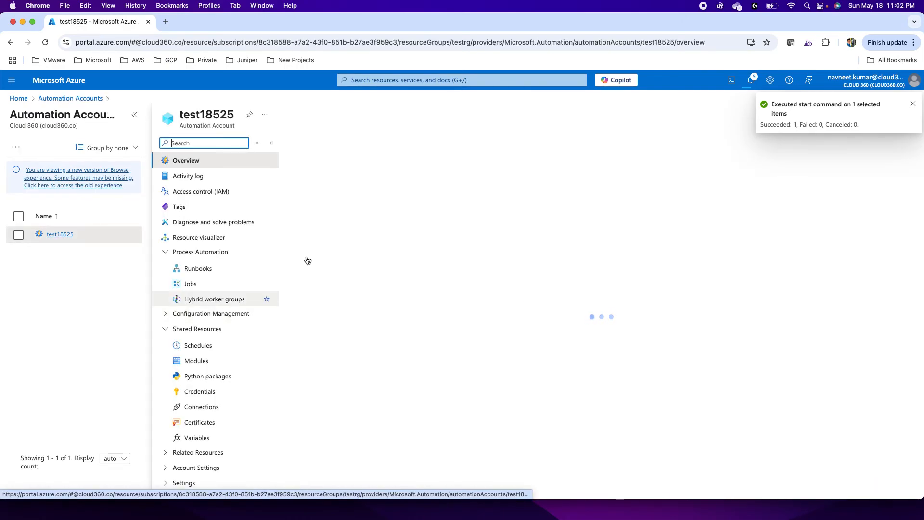
pyautogui.click(198, 268)
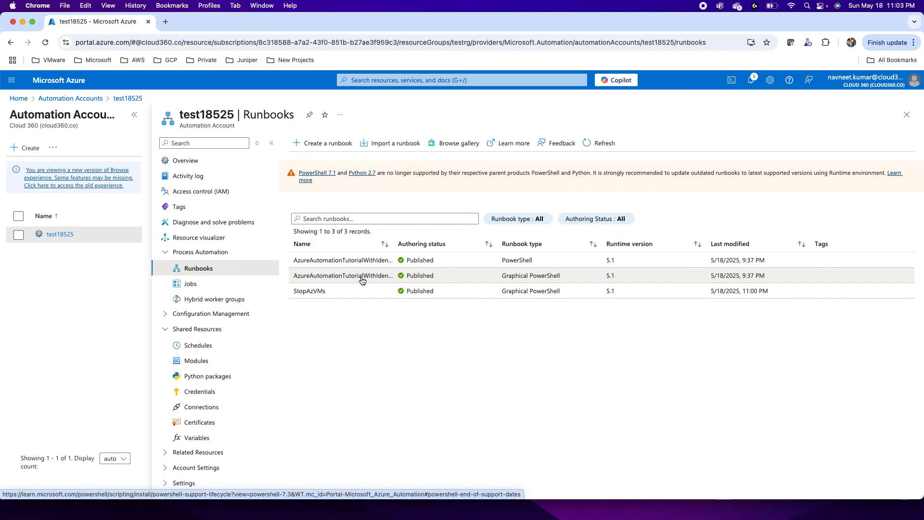
pyautogui.click(308, 292)
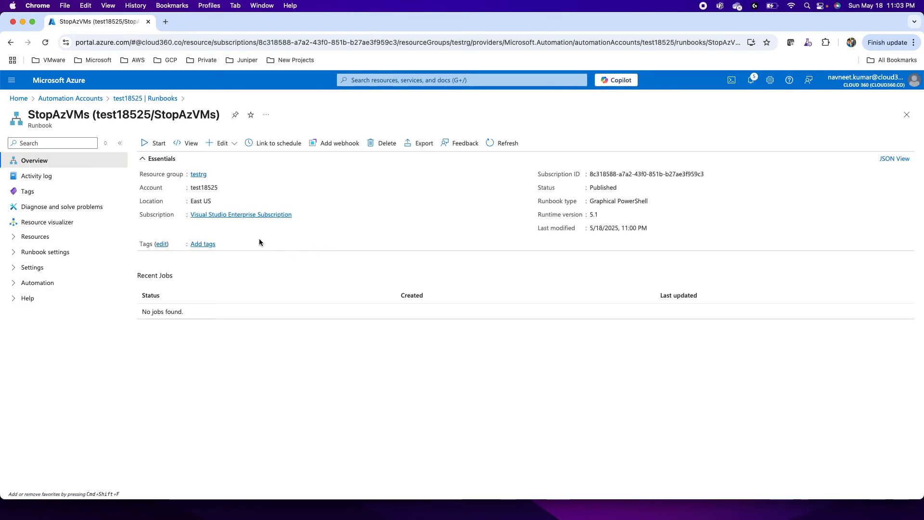
# Step: Link the StopAzVMs runbook to the schedule named test
pyautogui.click(274, 143)
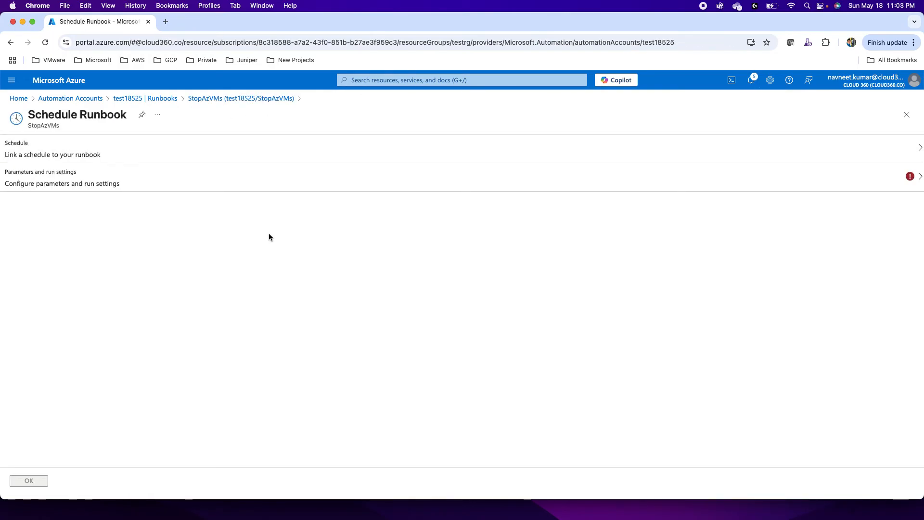
pyautogui.click(53, 149)
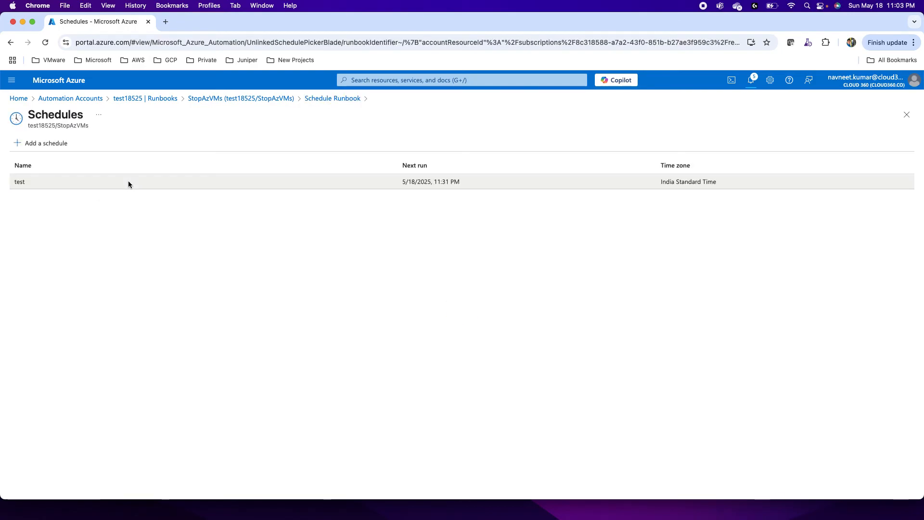
pyautogui.click(41, 183)
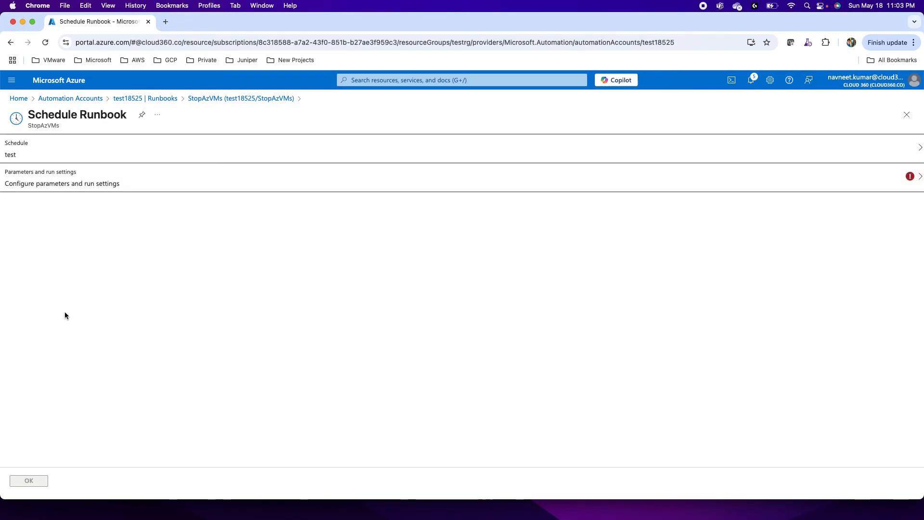
# Step: Open the parameters and run settings of the runbook schedule, and duplicate the page in a second browser tab
pyautogui.click(67, 183)
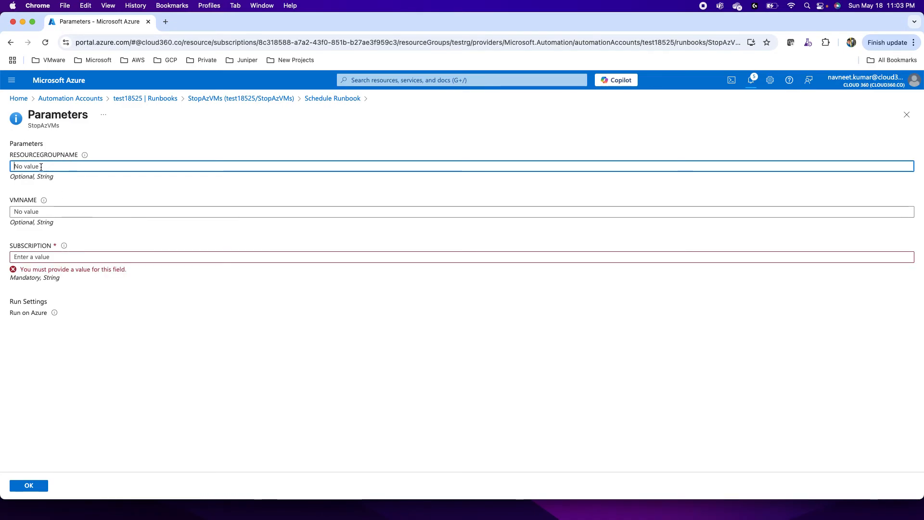
pyautogui.click(48, 257)
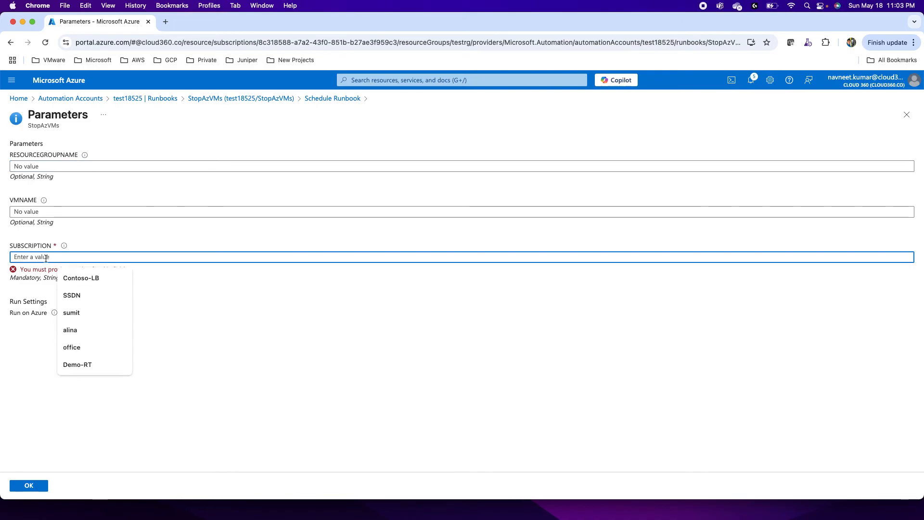
pyautogui.click(29, 376)
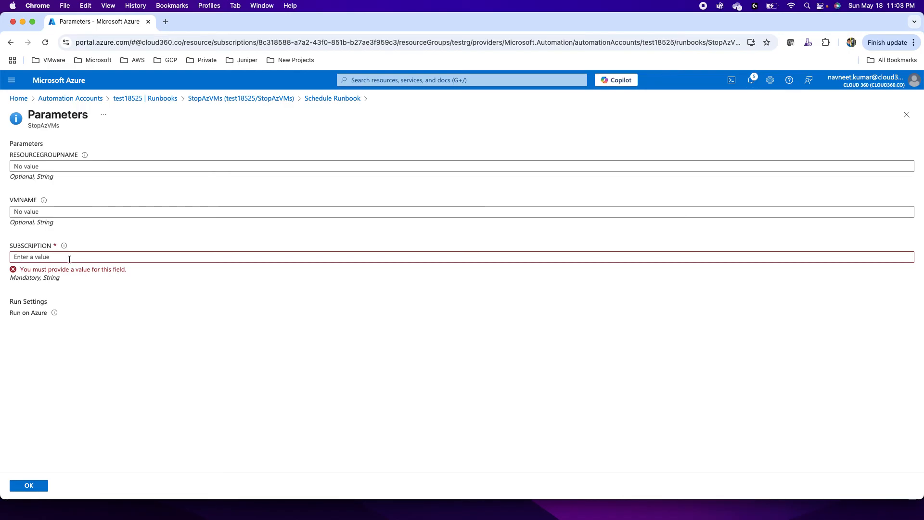
pyautogui.moveTo(64, 247)
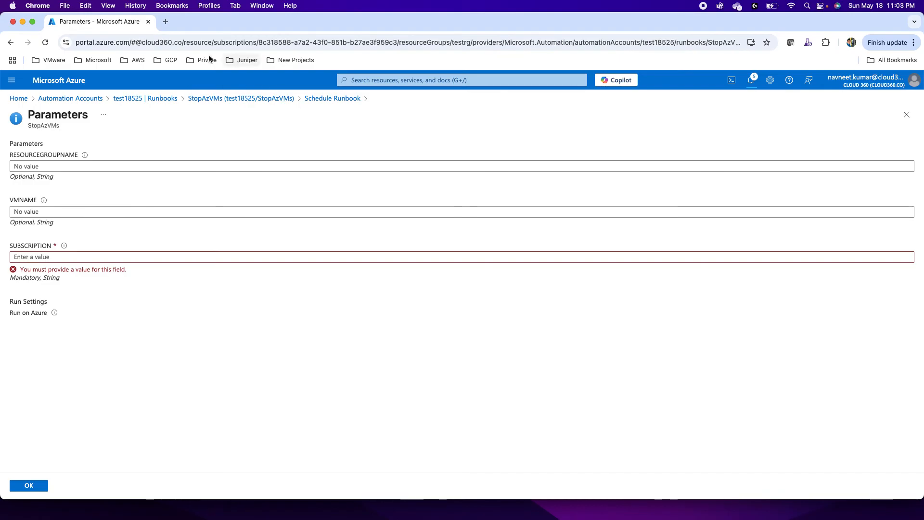
pyautogui.rightClick(102, 21)
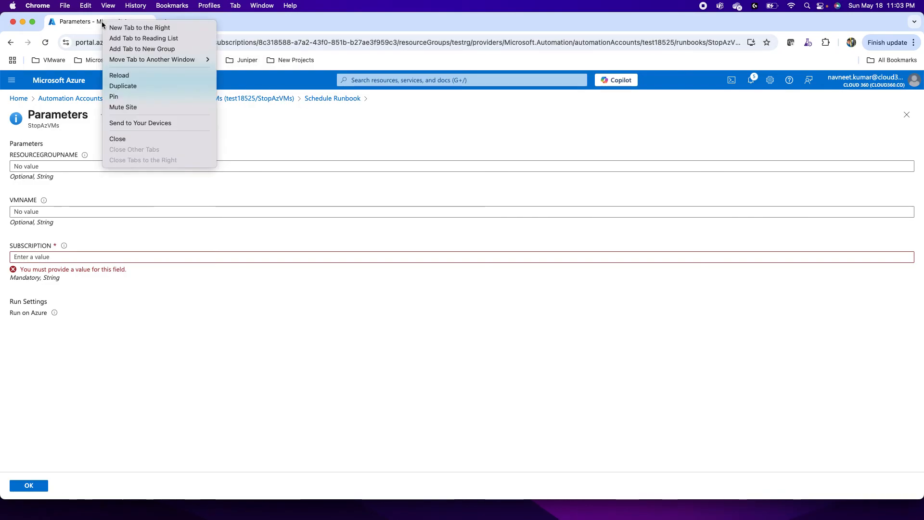
pyautogui.click(127, 87)
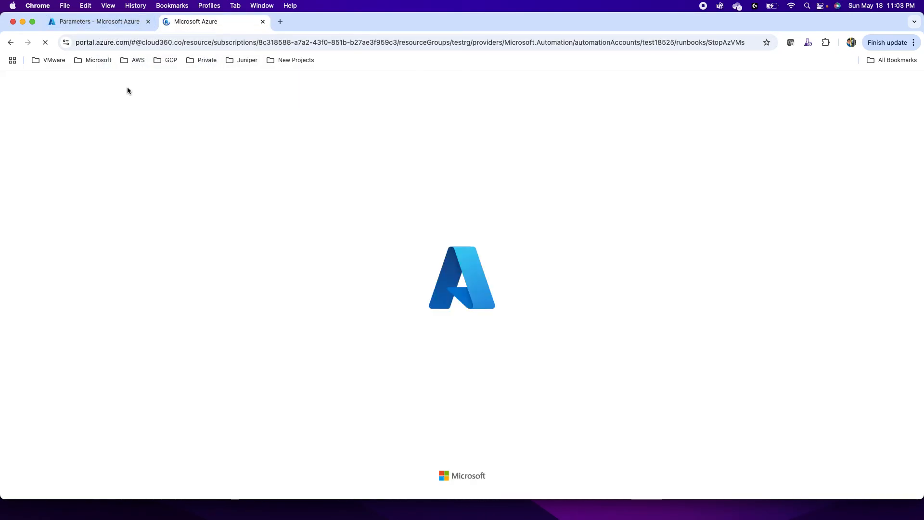
pyautogui.click(119, 26)
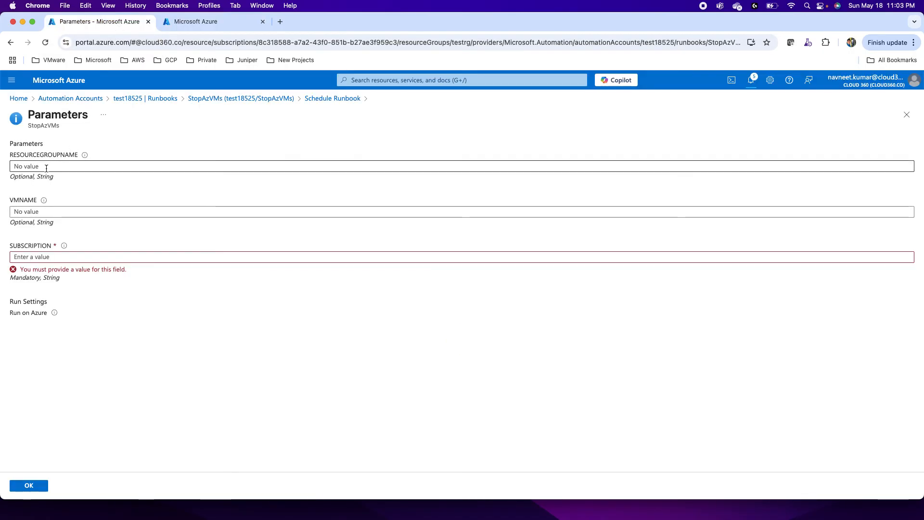
# Step: Set the RESOURCEGROUPNAME parameter to testrg and the VMNAME parameter to vm1
pyautogui.click(46, 166)
pyautogui.write('tes')
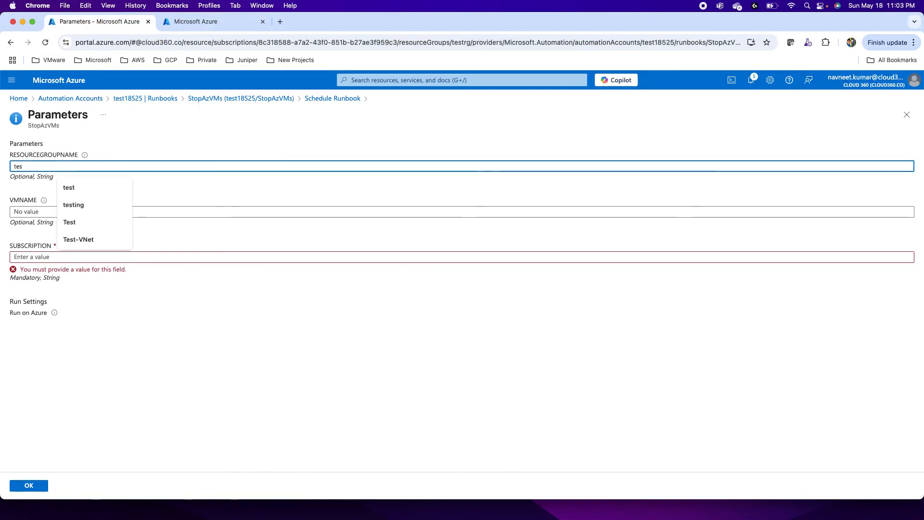
pyautogui.write('t')
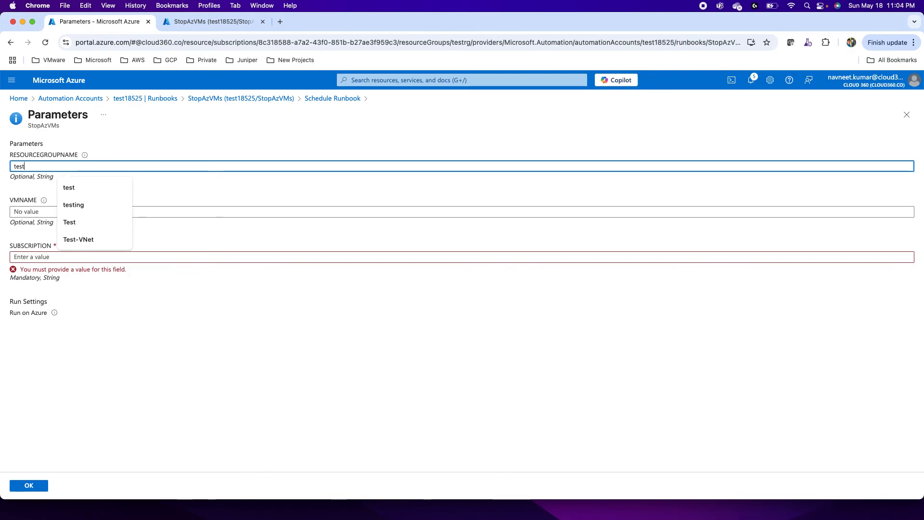
pyautogui.write('rg')
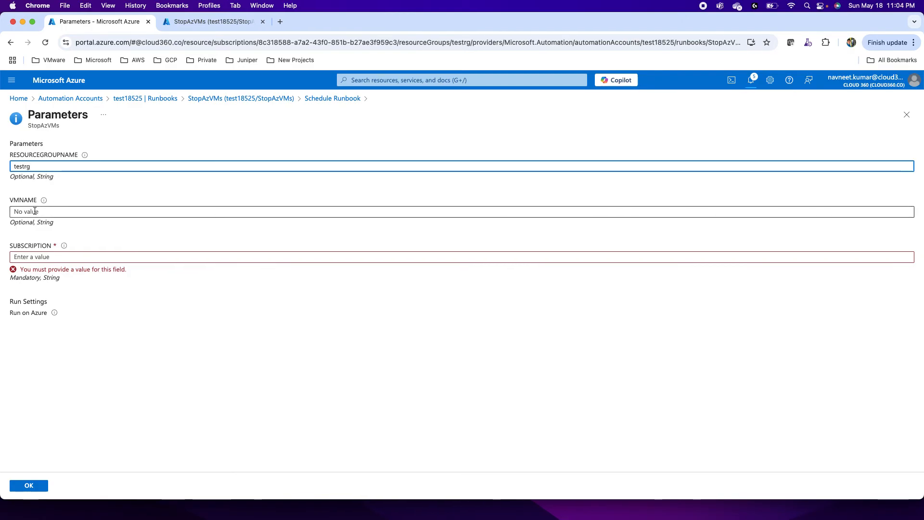
pyautogui.click(34, 210)
pyautogui.write('vm1')
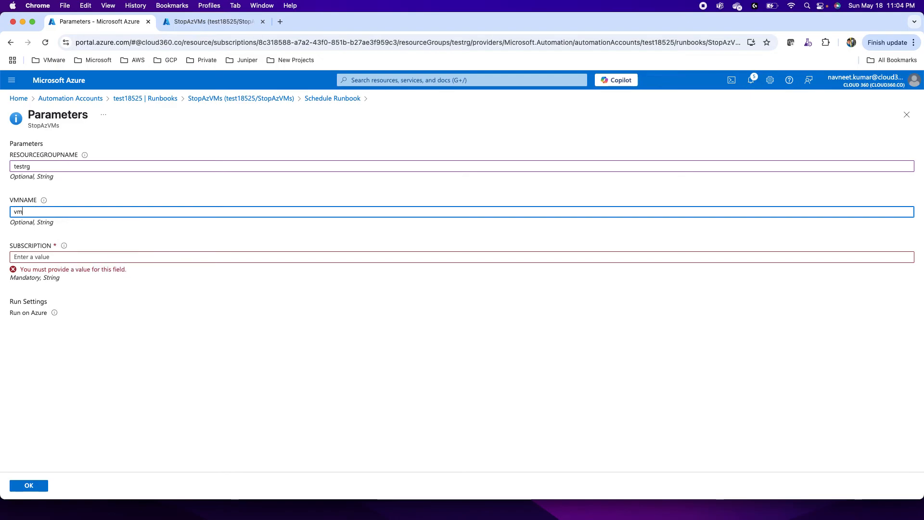
# Step: In the duplicated browser tab, search the portal for "sub" and open the Visual Studio Enterprise Subscription from the Subscriptions service
pyautogui.click(51, 257)
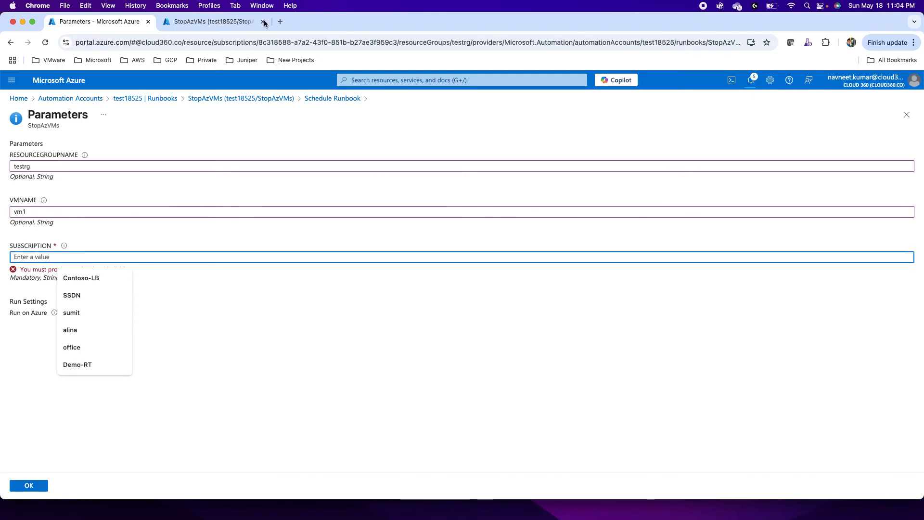
pyautogui.click(221, 24)
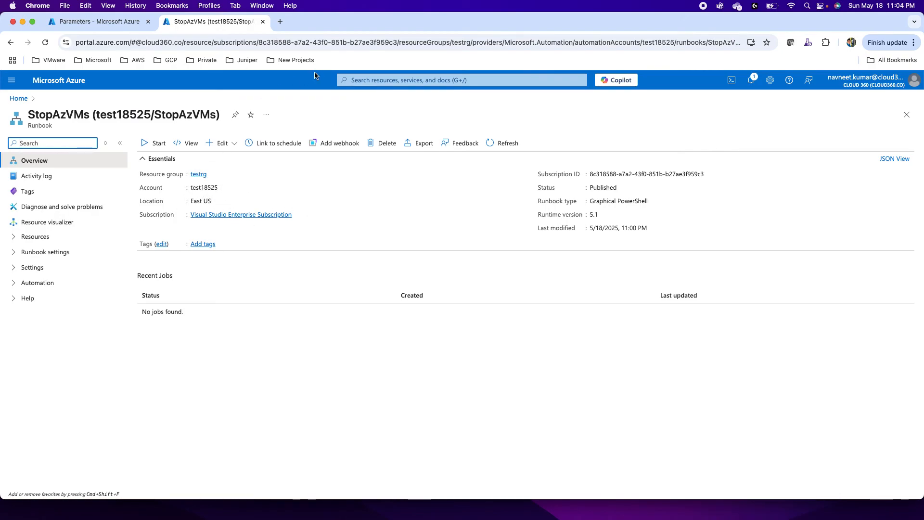
pyautogui.click(353, 78)
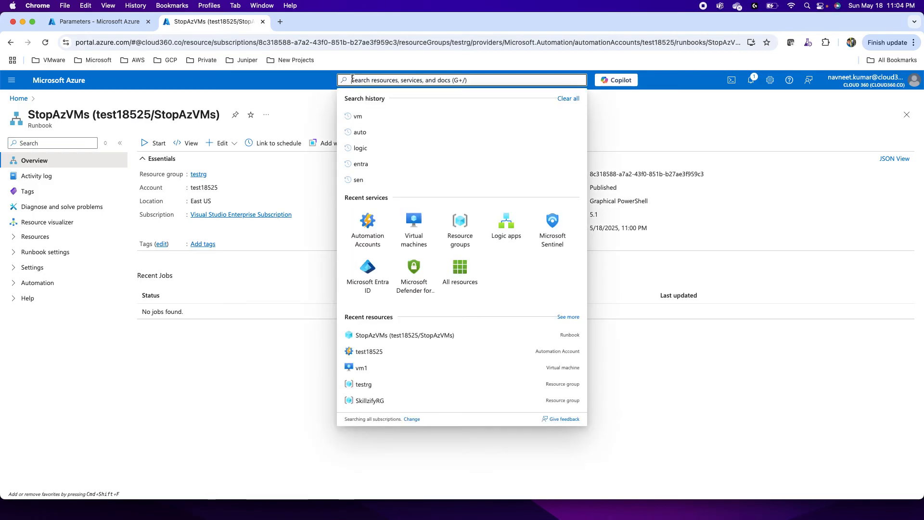
pyautogui.write('sub')
pyautogui.click(367, 144)
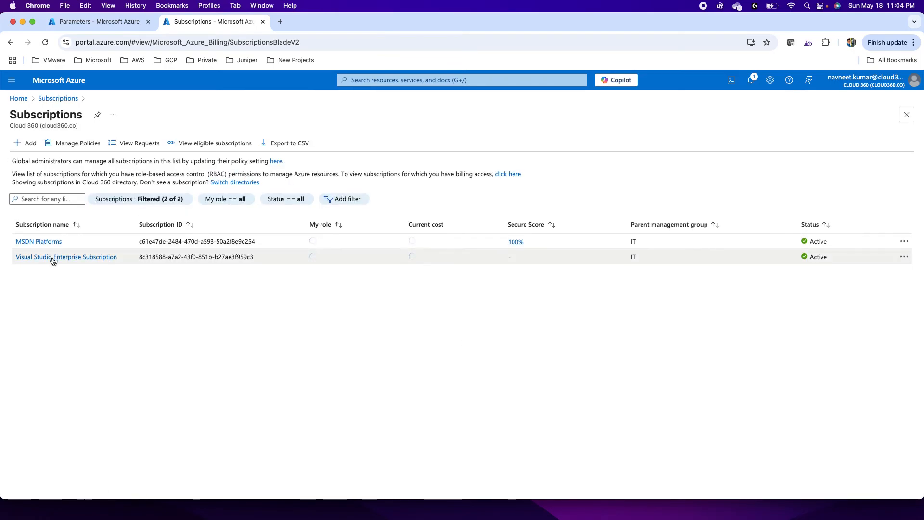
pyautogui.click(52, 259)
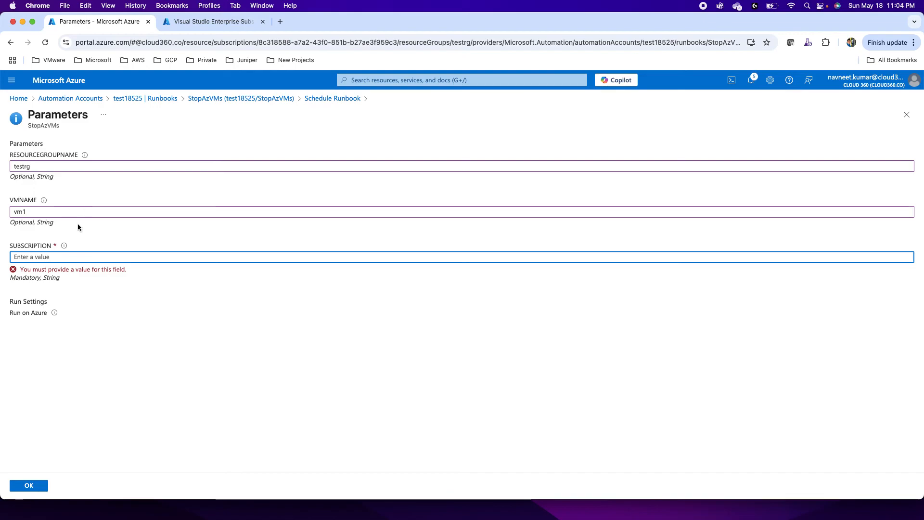
# Step: Copy the Visual Studio Enterprise Subscription's ID into the SUBSCRIPTION parameter, and confirm both the parameters and the schedule link
pyautogui.moveTo(64, 247)
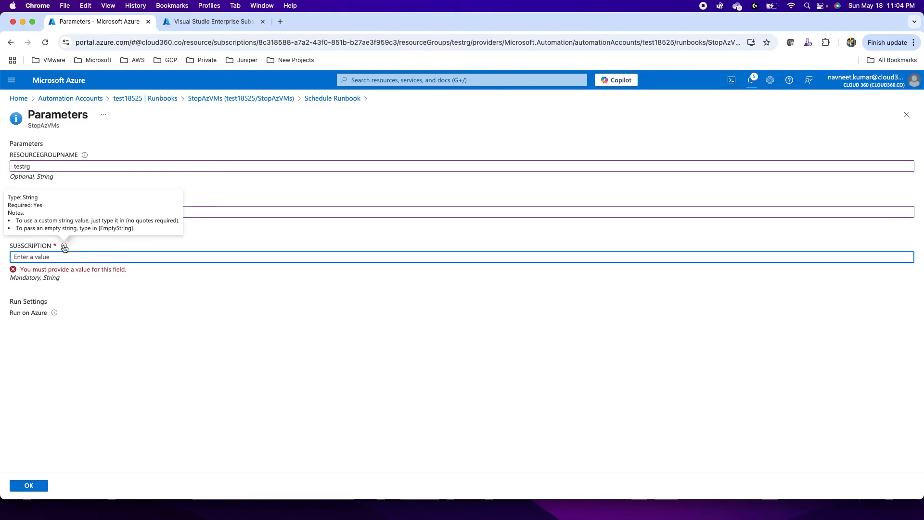
pyautogui.click(212, 21)
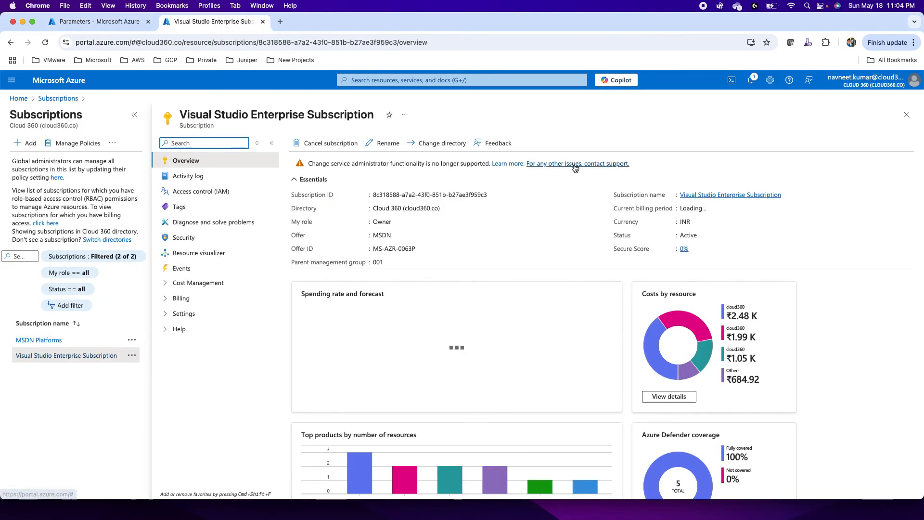
pyautogui.click(493, 195)
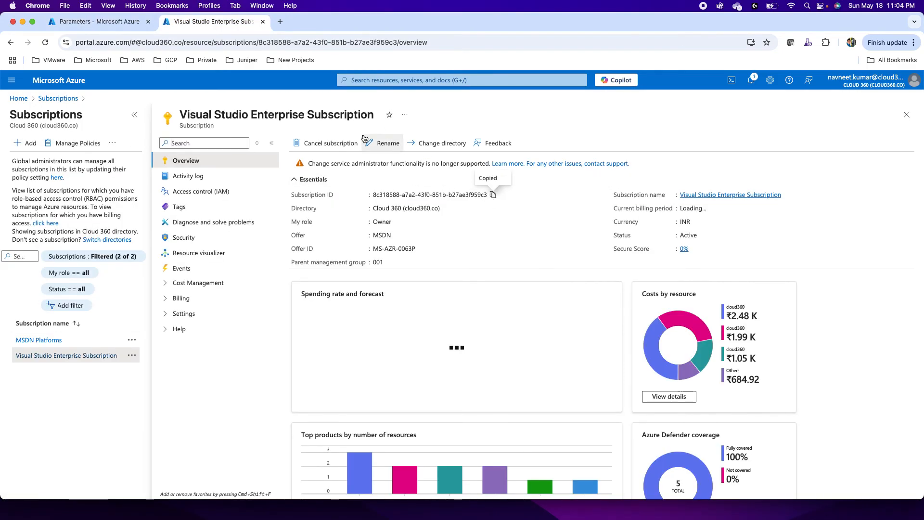
pyautogui.click(96, 22)
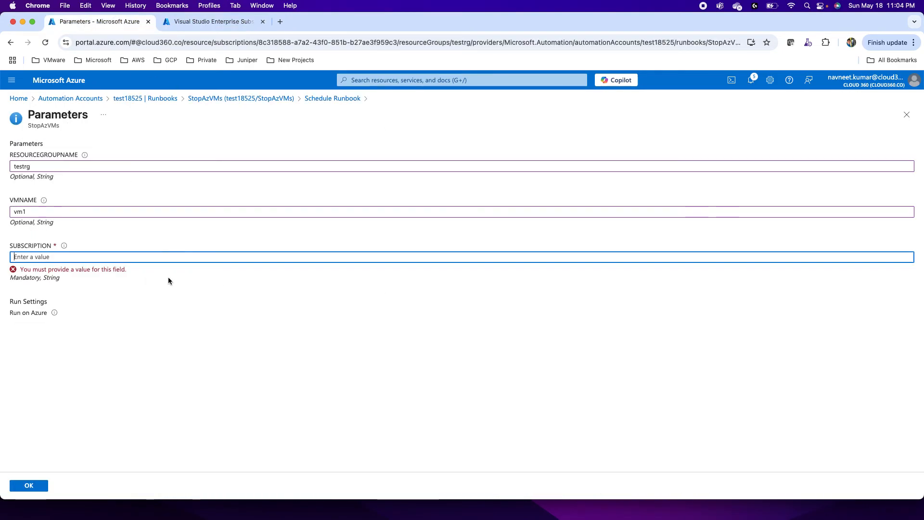
pyautogui.click(102, 257)
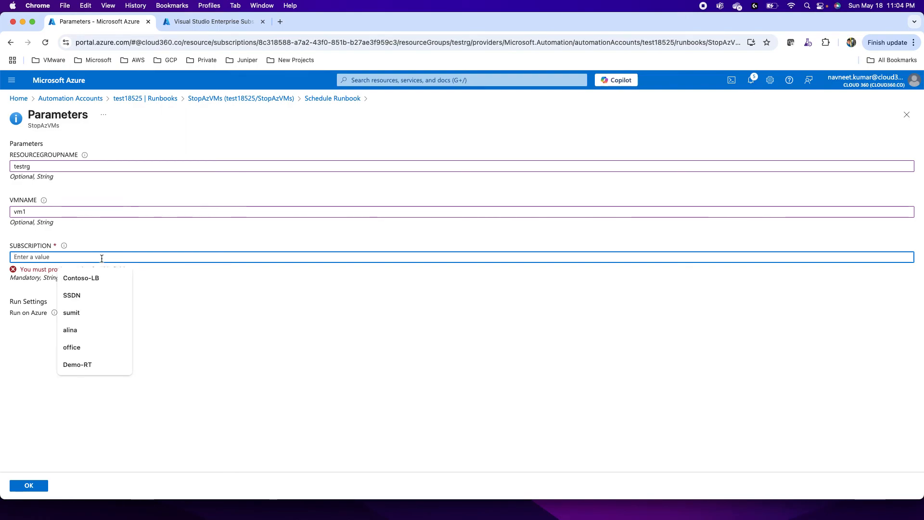
pyautogui.press('super+v')
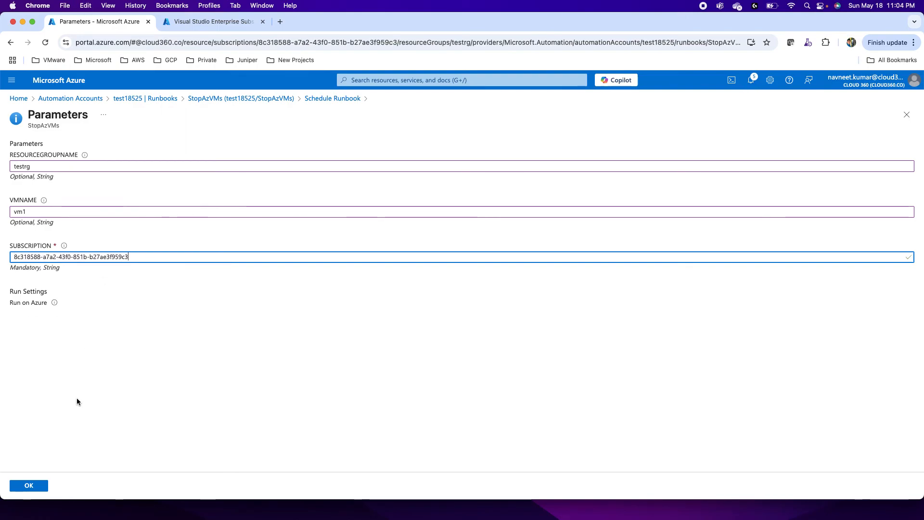
pyautogui.click(32, 487)
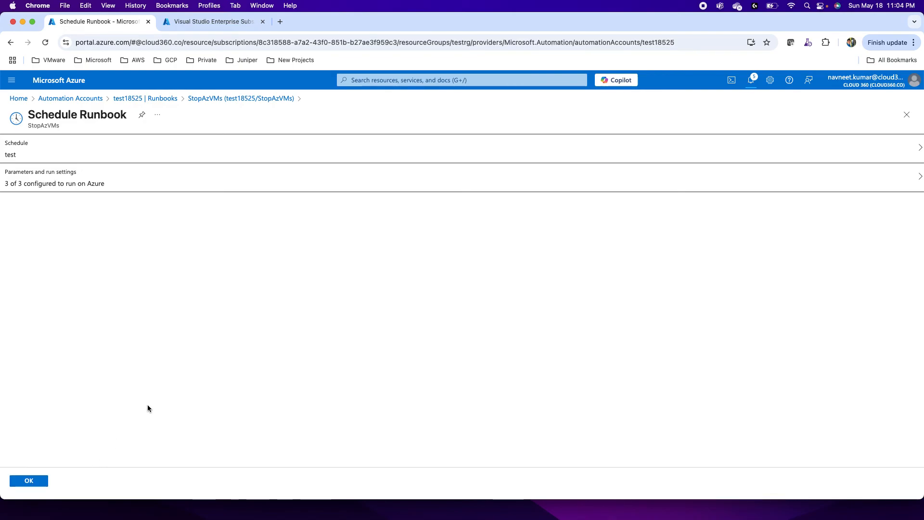
pyautogui.click(37, 481)
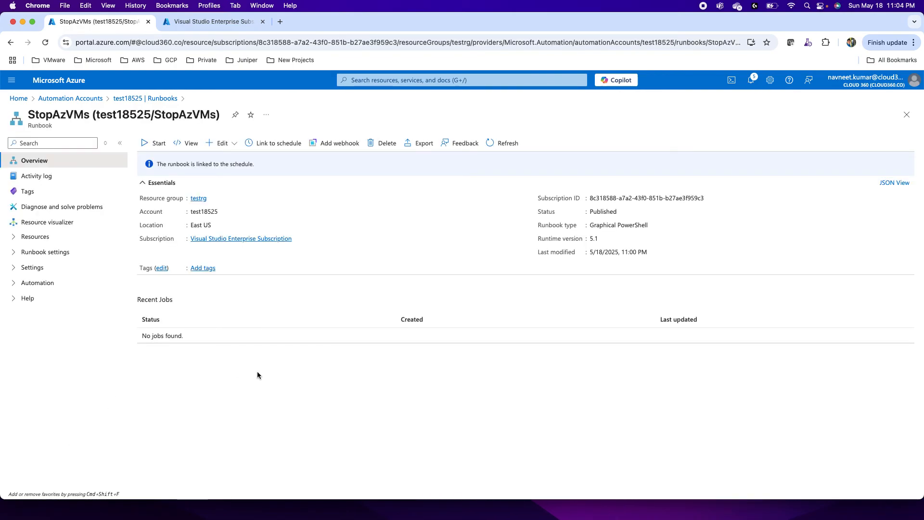
# Step: In the second browser tab, search the portal for "vm" and open Virtual machines to check vm1's status
pyautogui.click(198, 25)
pyautogui.click(356, 80)
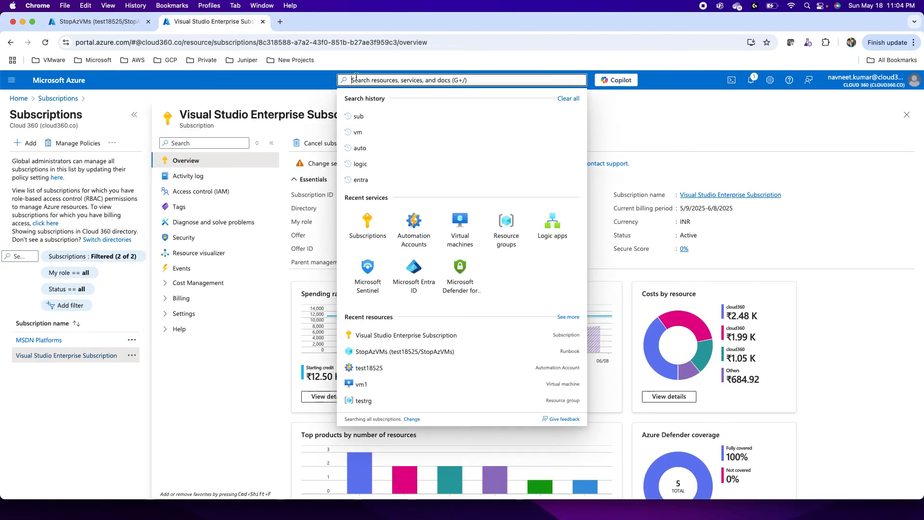
pyautogui.write('vm')
pyautogui.click(365, 143)
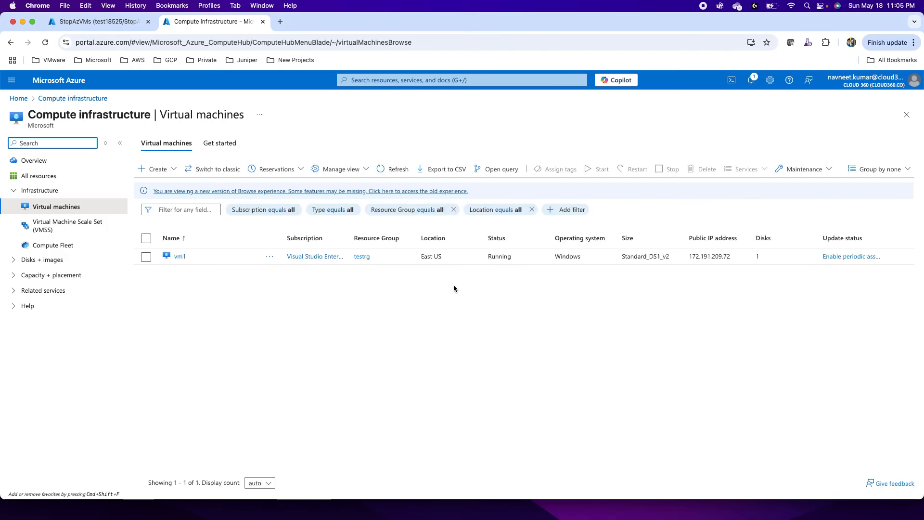
# Step: Return to the StopAzVMs runbook, open it for editing in the portal and bring up its test pane
pyautogui.click(77, 24)
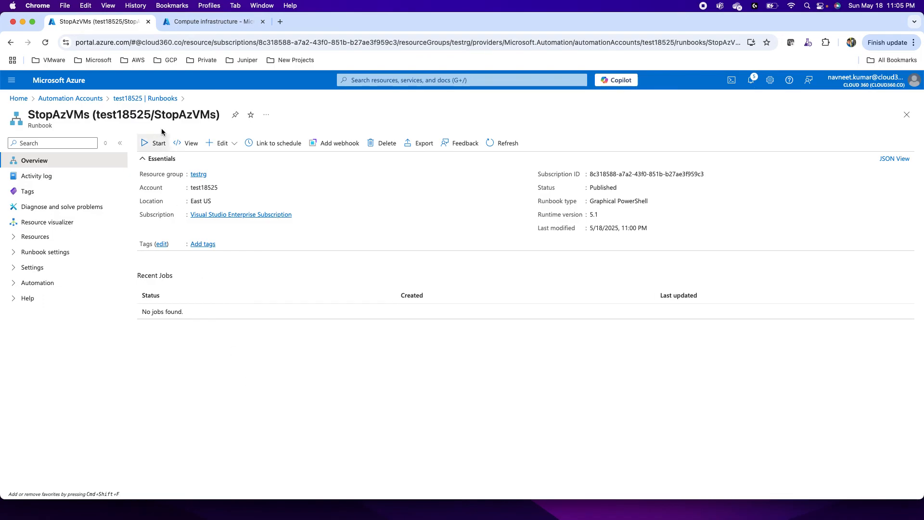
pyautogui.click(222, 144)
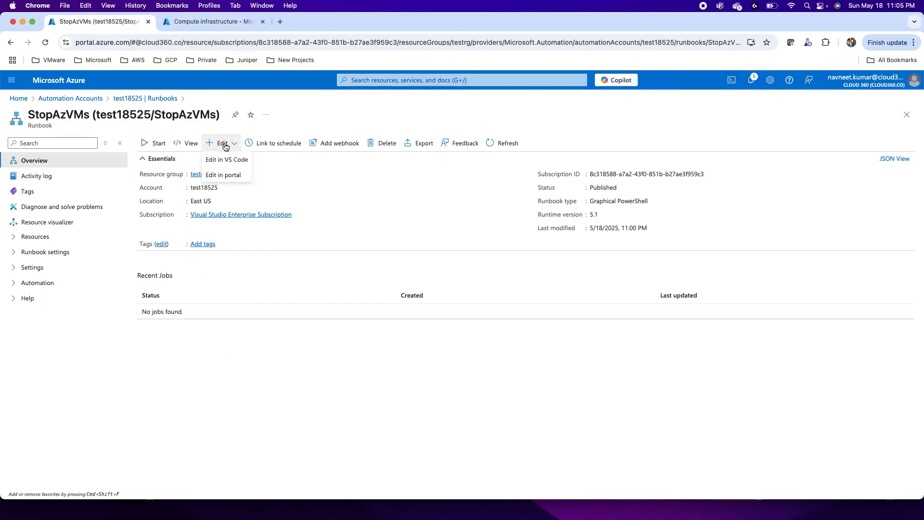
pyautogui.click(225, 176)
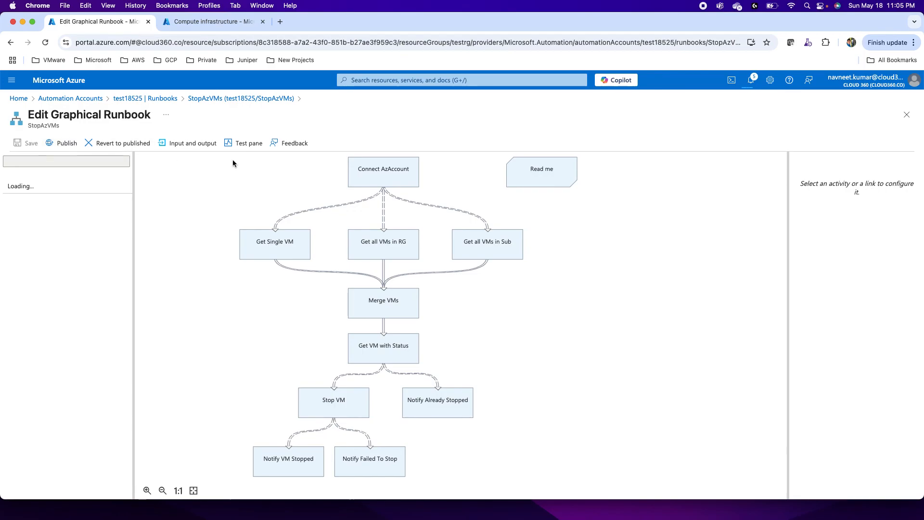
pyautogui.click(244, 143)
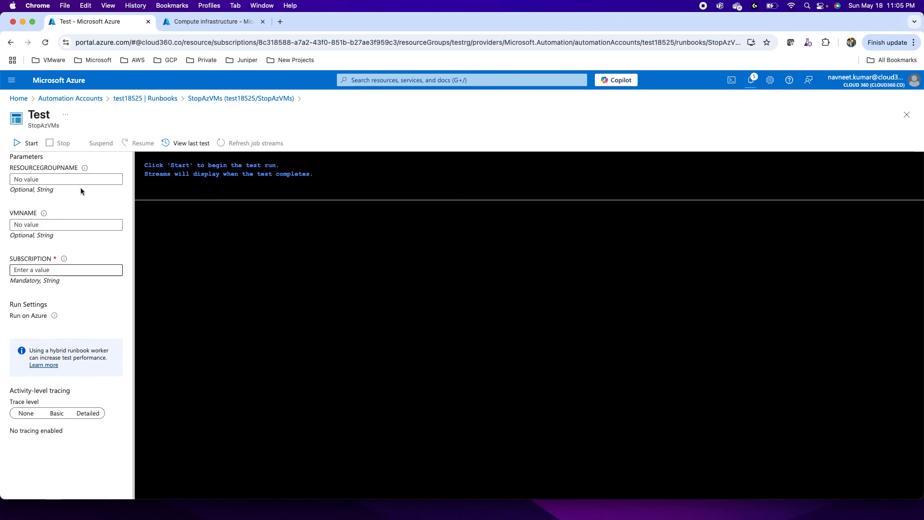
# Step: Fill in the test parameters with resource group testrg, VM name vm1 and the copied subscription ID
pyautogui.click(47, 179)
pyautogui.write('tes')
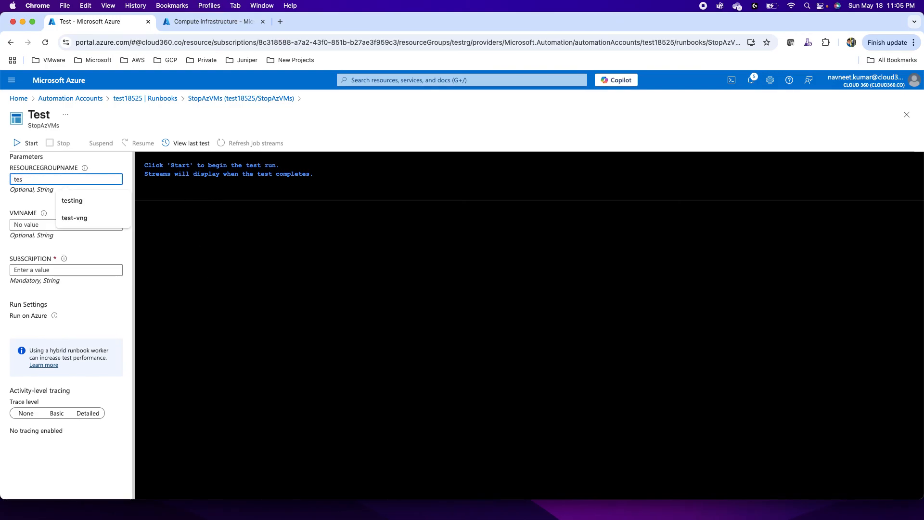
pyautogui.write('trg')
pyautogui.click(22, 225)
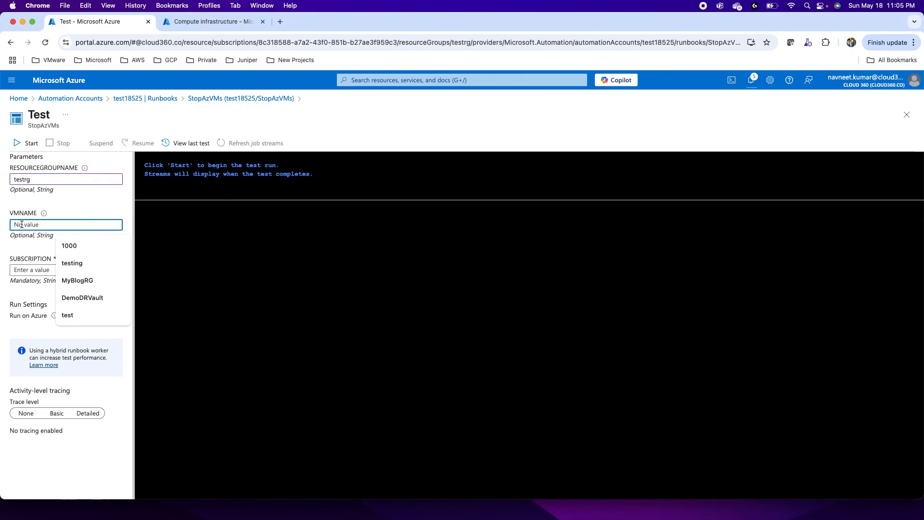
pyautogui.write('vm1')
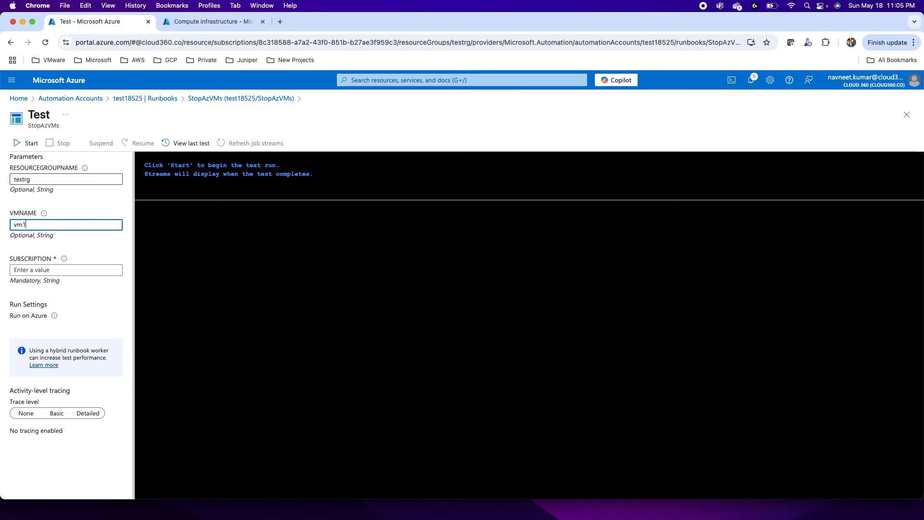
pyautogui.click(27, 273)
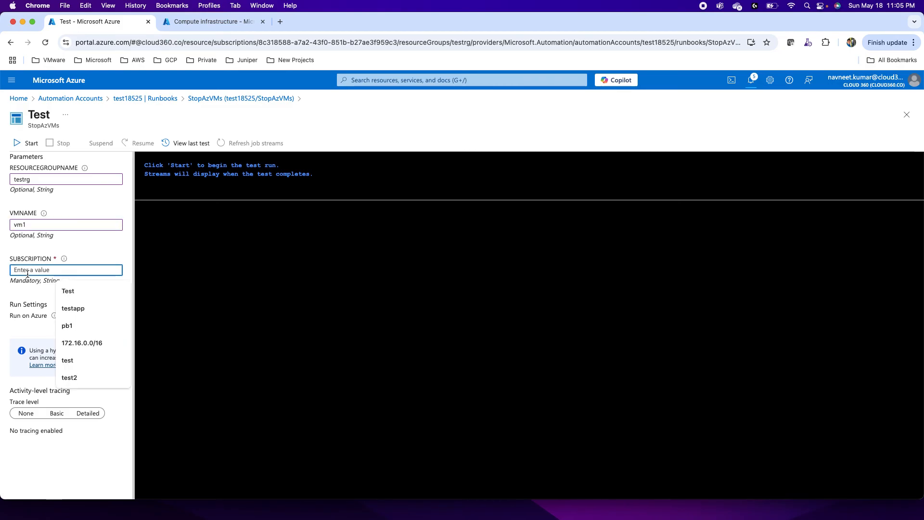
pyautogui.press('super+v')
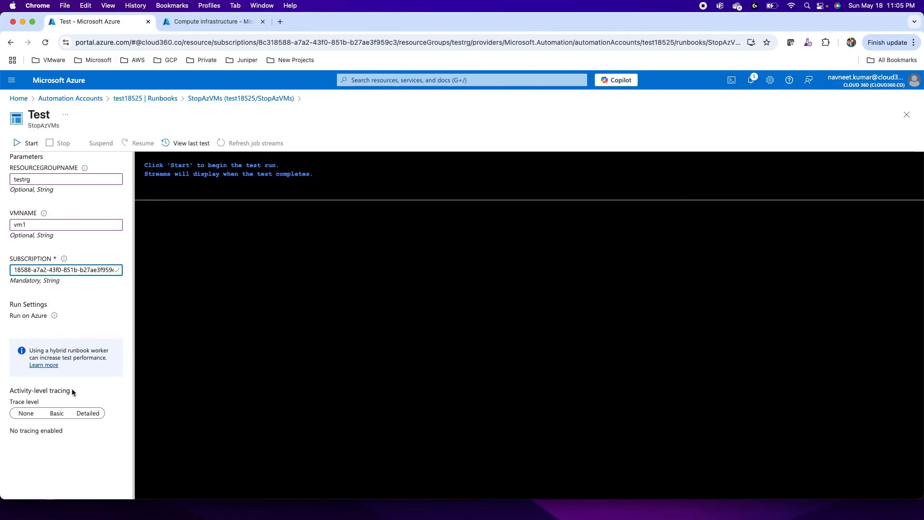
# Step: Set the test's trace level to Basic and start the StopAzVMs test run
pyautogui.click(56, 413)
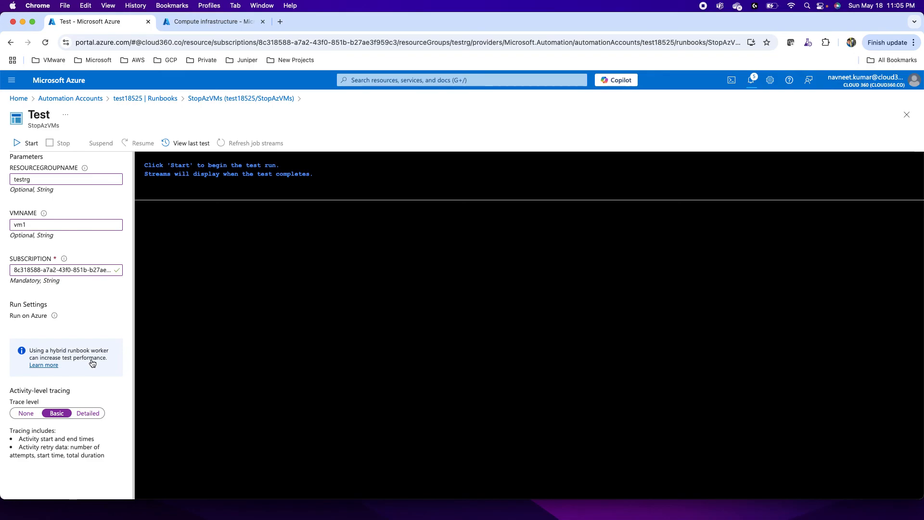
pyautogui.click(27, 143)
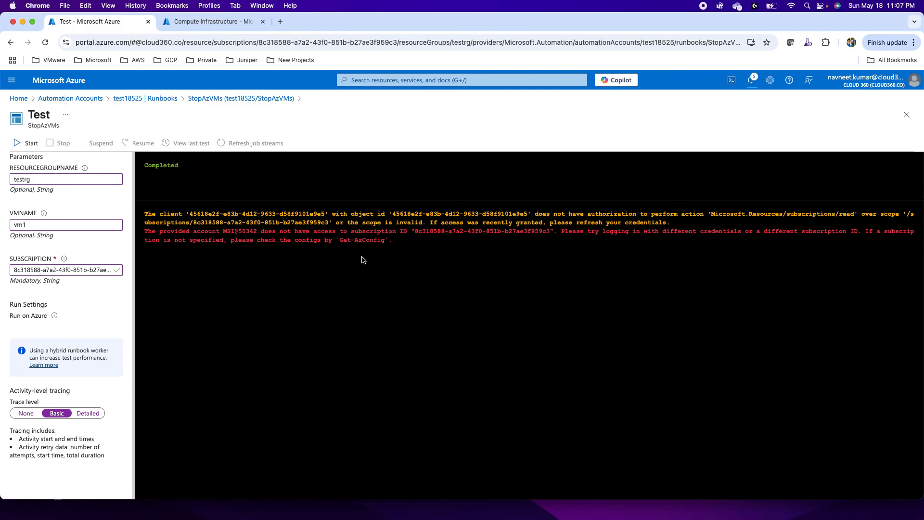
pyautogui.click(22, 84)
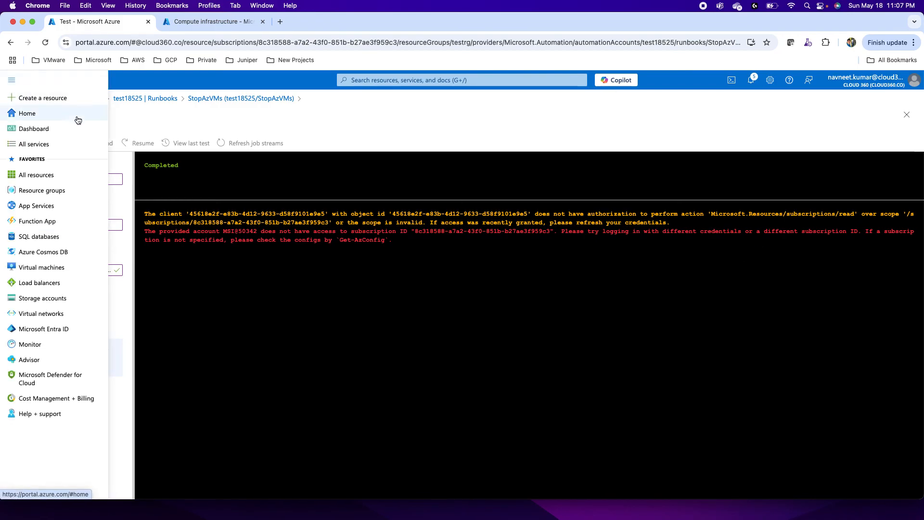
# Step: In the second browser tab, go to Subscriptions and open the Visual Studio Enterprise Subscription's Access control (IAM) page
pyautogui.click(193, 24)
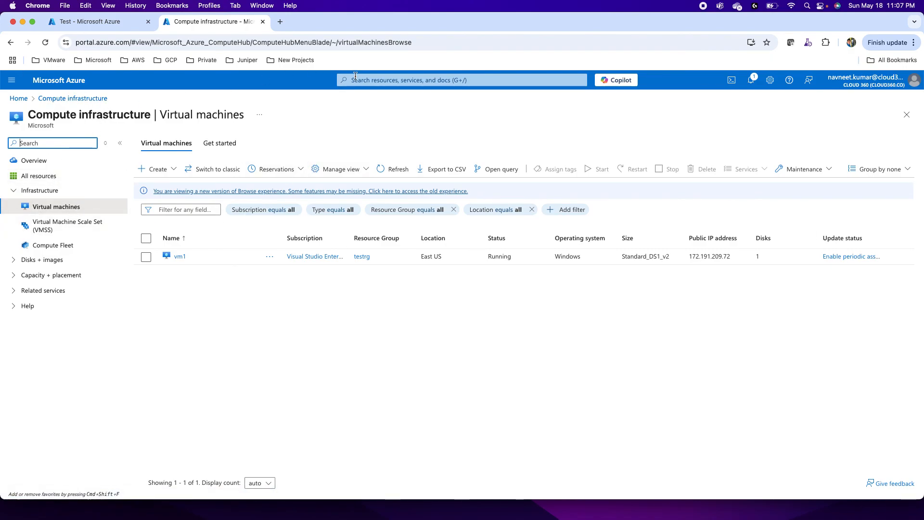
pyautogui.click(375, 84)
pyautogui.click(411, 231)
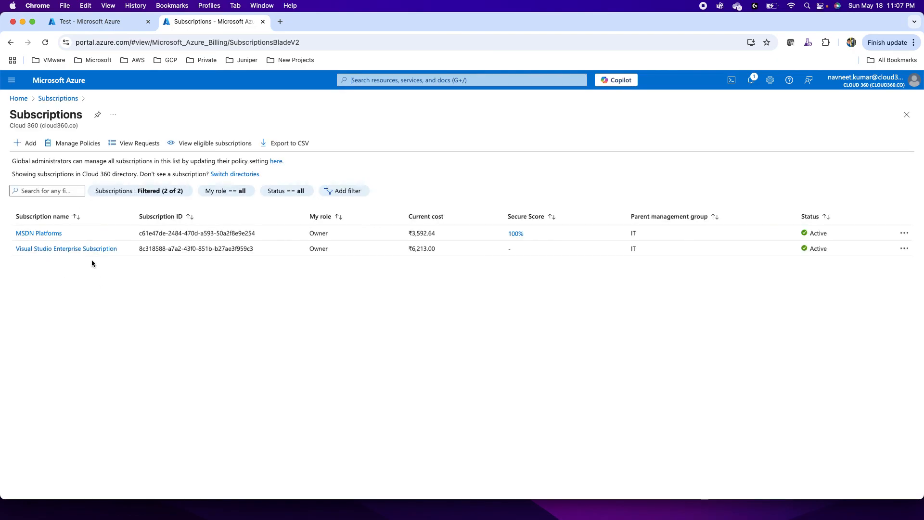
pyautogui.click(50, 258)
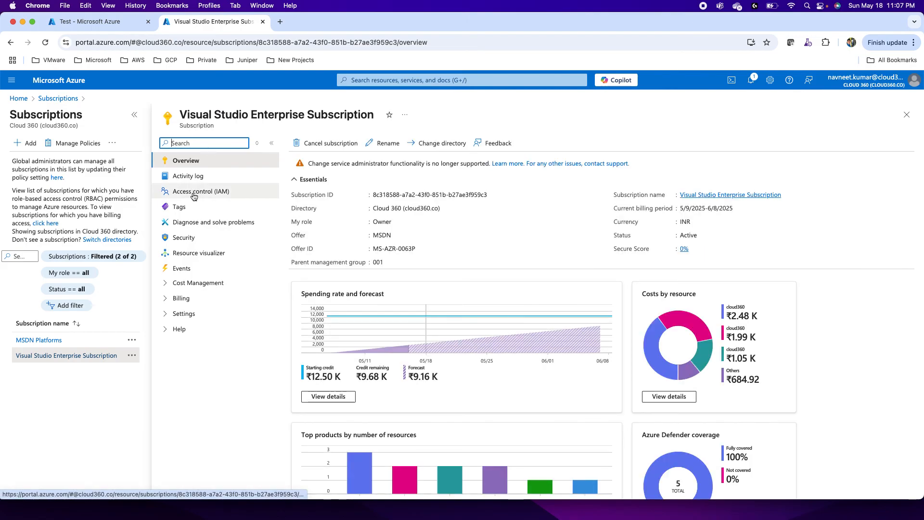
pyautogui.click(194, 192)
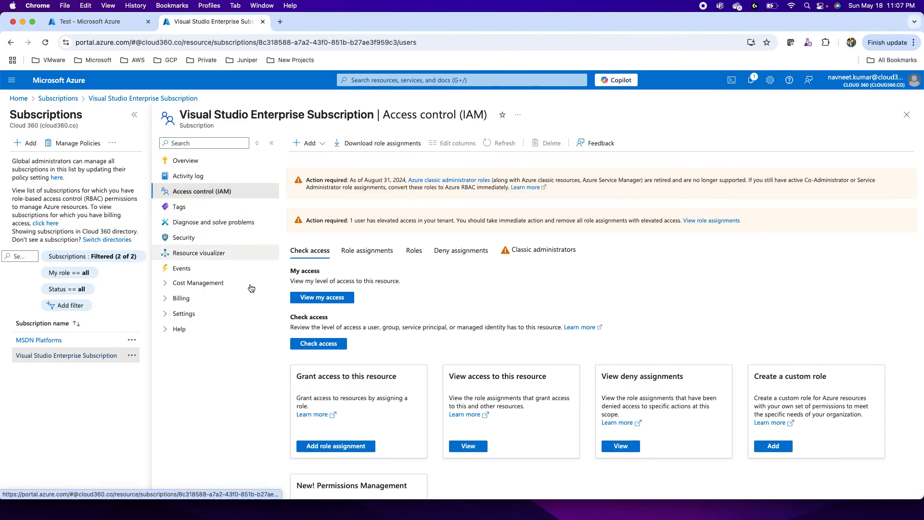
# Step: Begin a new role assignment for the subscription and choose the privileged administrator role Contributor
pyautogui.click(319, 143)
pyautogui.click(322, 161)
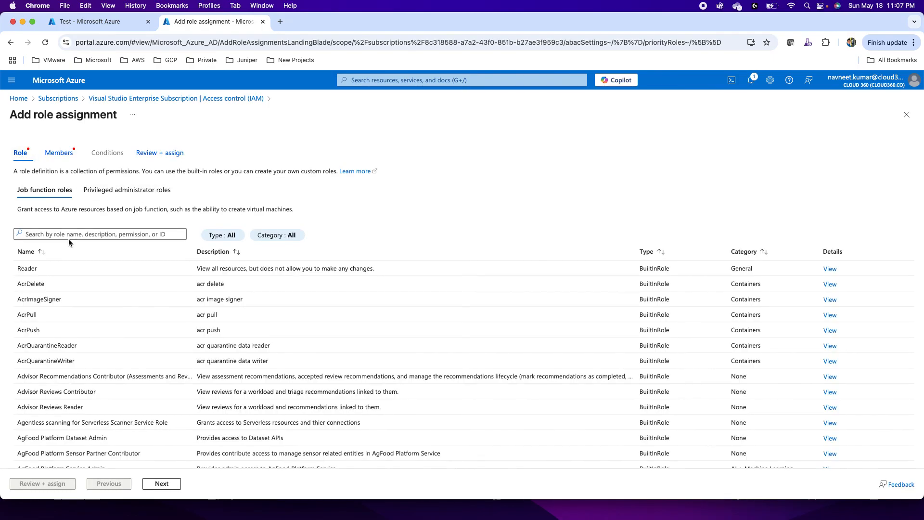
pyautogui.click(114, 193)
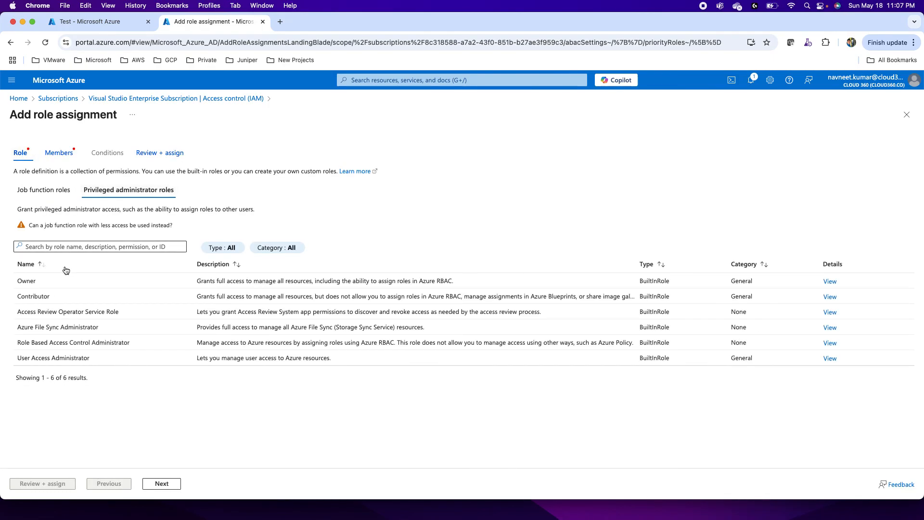
pyautogui.click(45, 296)
pyautogui.click(161, 486)
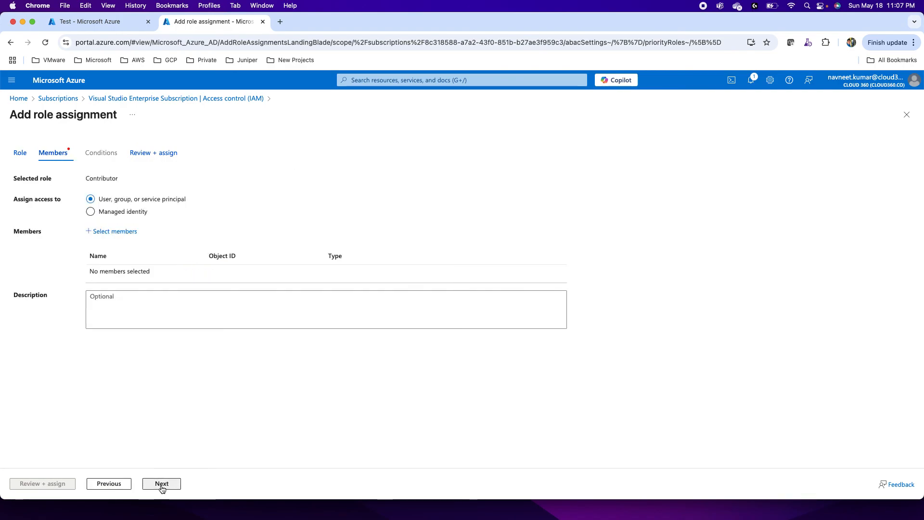
# Step: Select the system-assigned managed identity test18525 as the role's member, then review and complete the assignment
pyautogui.click(124, 218)
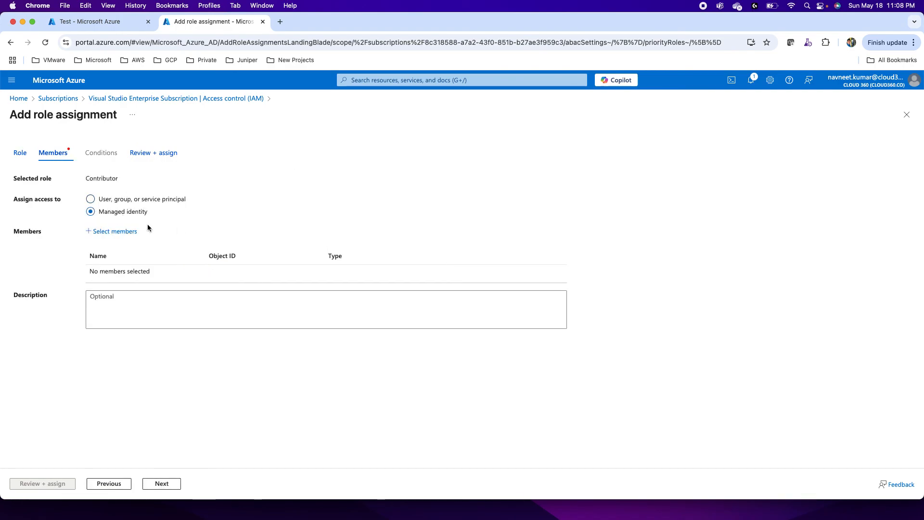
pyautogui.click(117, 232)
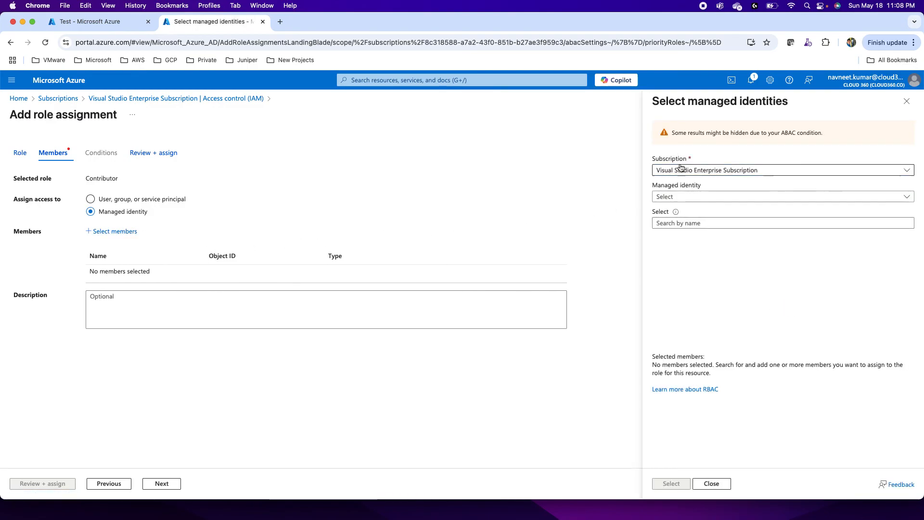
pyautogui.click(677, 197)
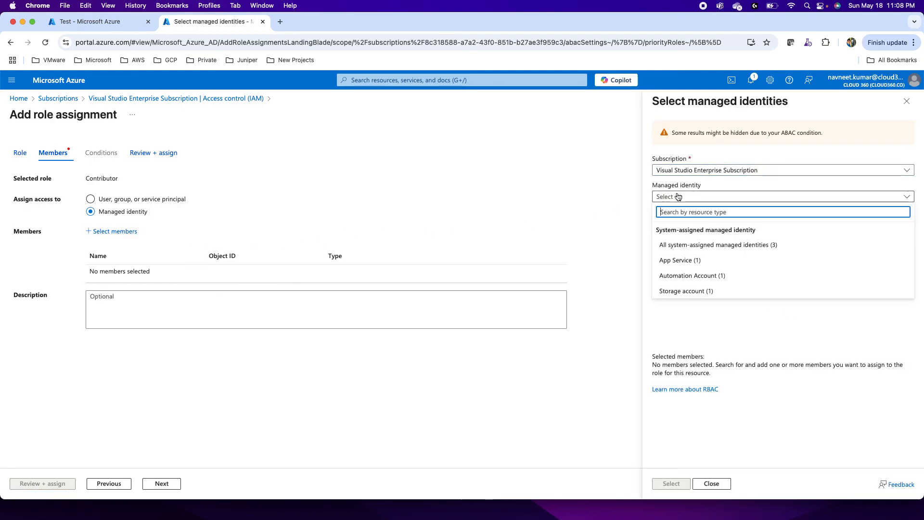
pyautogui.click(680, 250)
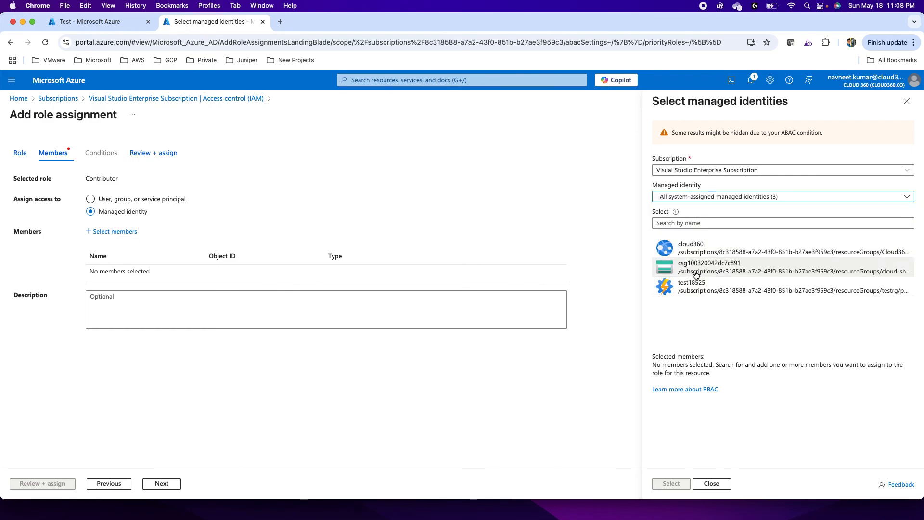
pyautogui.click(699, 287)
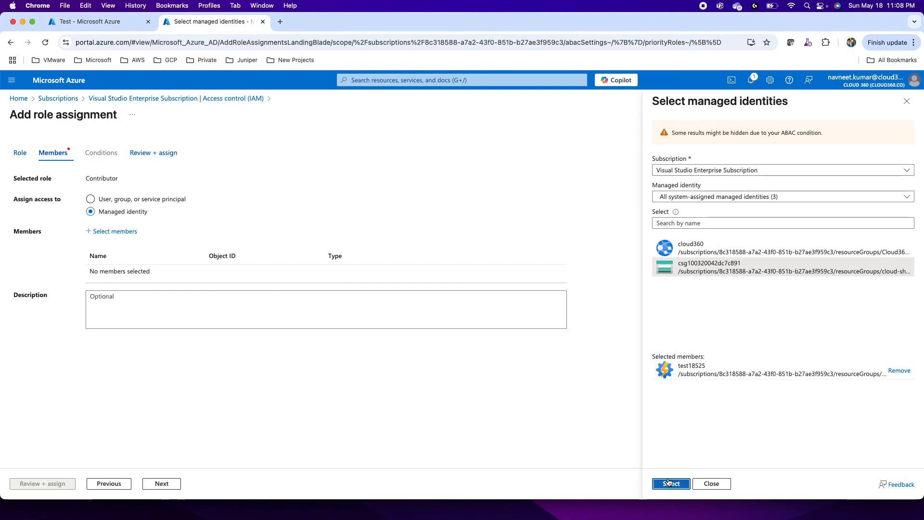
pyautogui.click(670, 482)
pyautogui.click(54, 482)
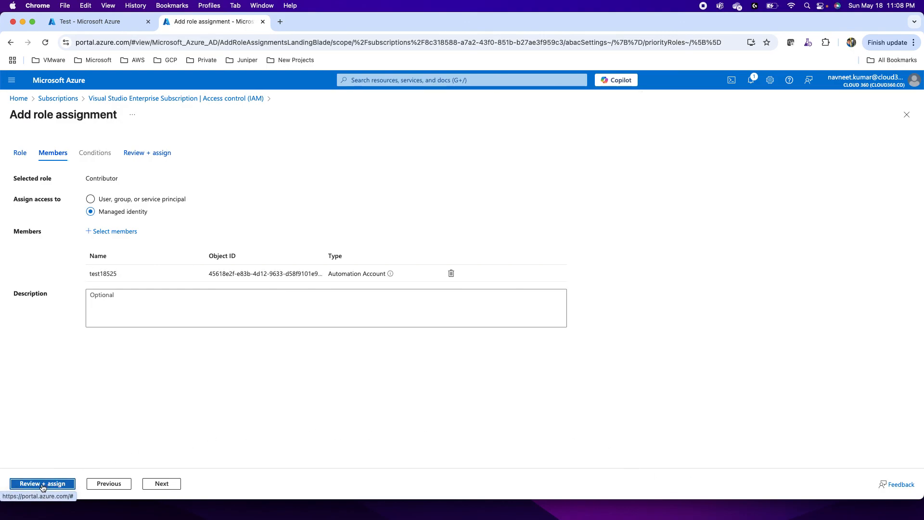
pyautogui.click(50, 484)
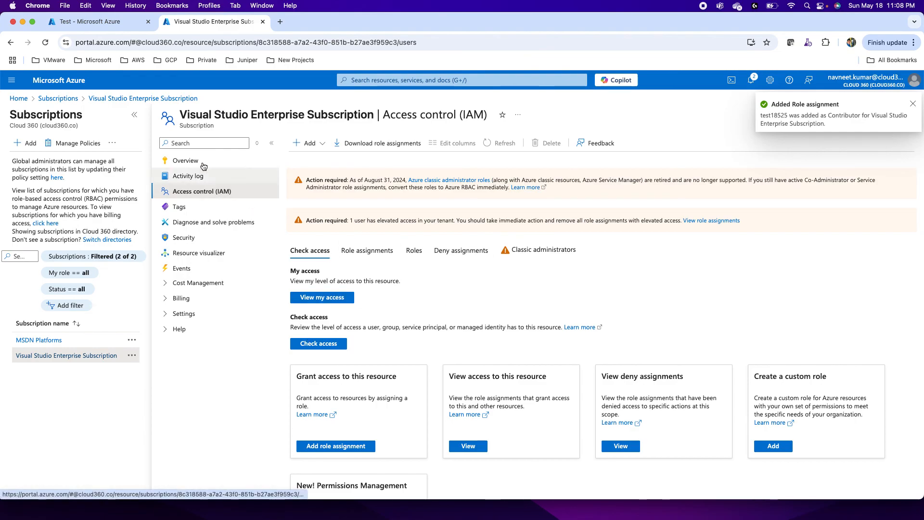
# Step: Return to the StopAzVMs test pane in the first browser tab, dismiss the portal menu and run the test again
pyautogui.click(83, 24)
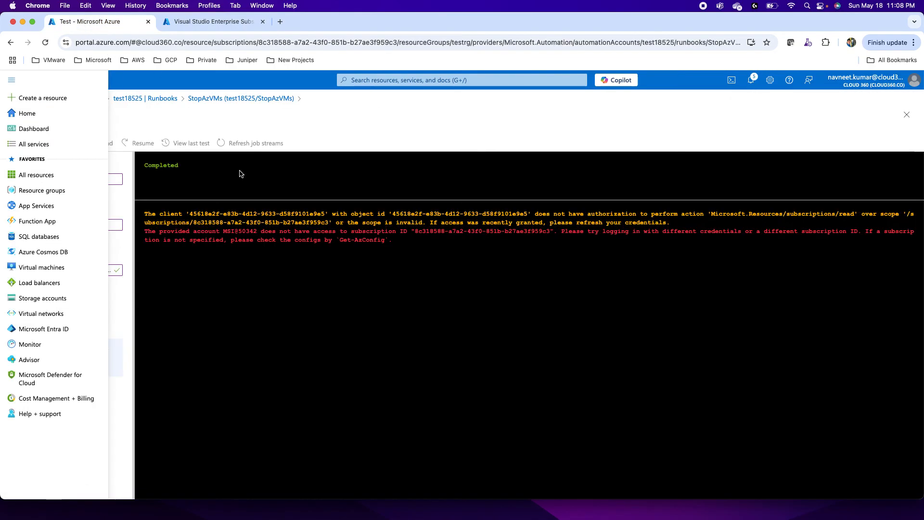
pyautogui.click(194, 125)
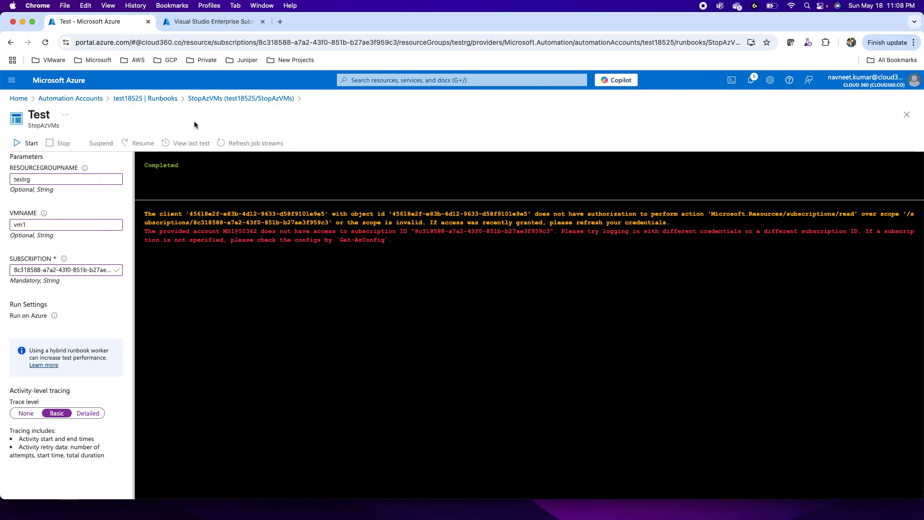
pyautogui.click(27, 145)
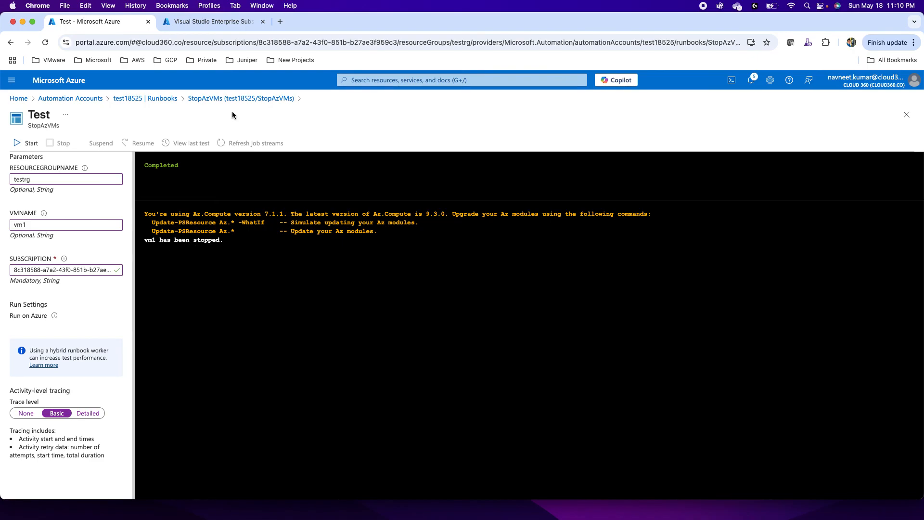
# Step: In the second browser tab, open Virtual machines and check vm1's status
pyautogui.click(214, 21)
pyautogui.click(385, 80)
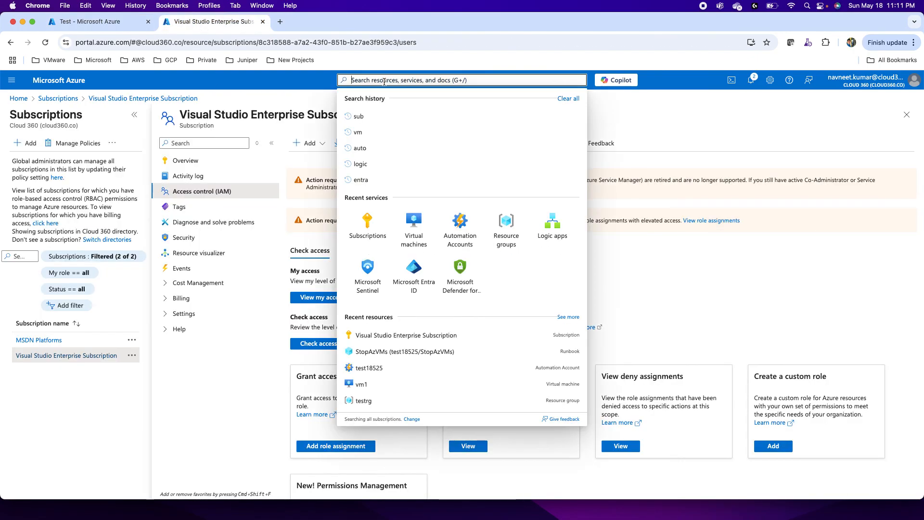
pyautogui.click(415, 229)
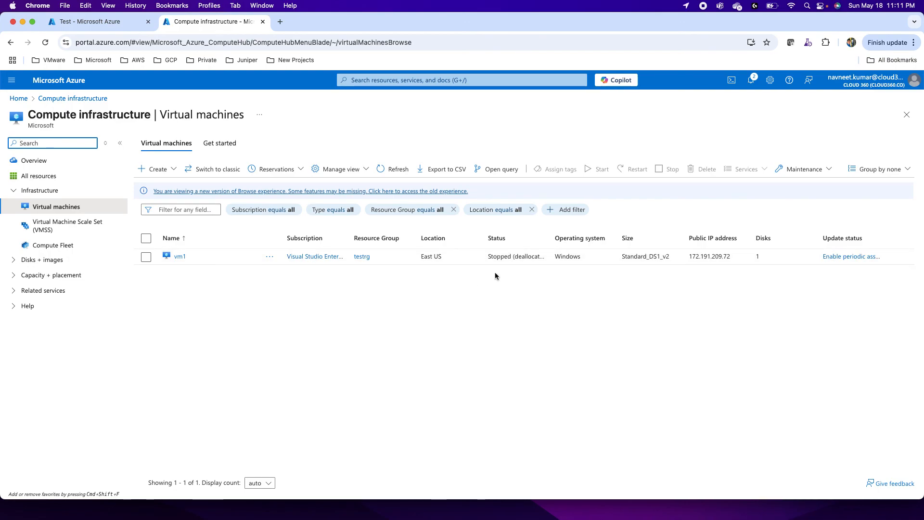
# Step: Return to the first browser tab and close the StopAzVMs test pane, discarding the unsaved edits
pyautogui.click(77, 21)
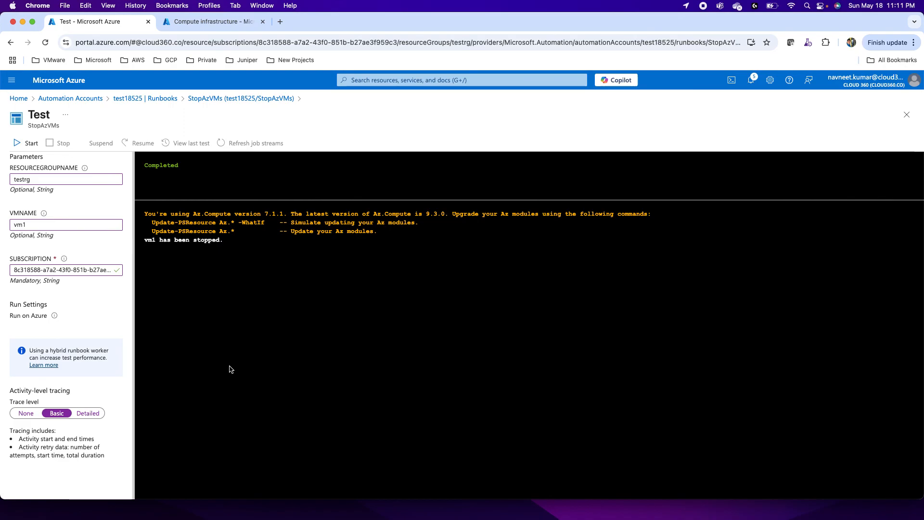
pyautogui.click(907, 116)
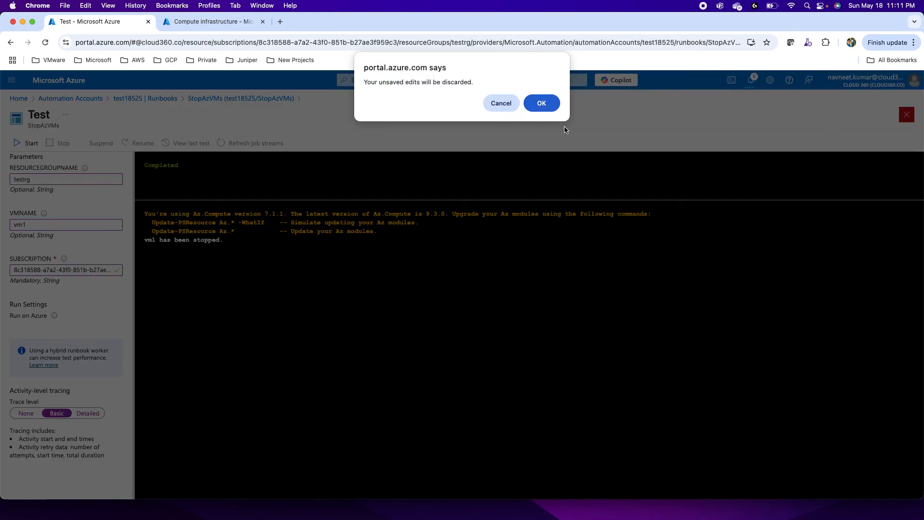
pyautogui.click(542, 104)
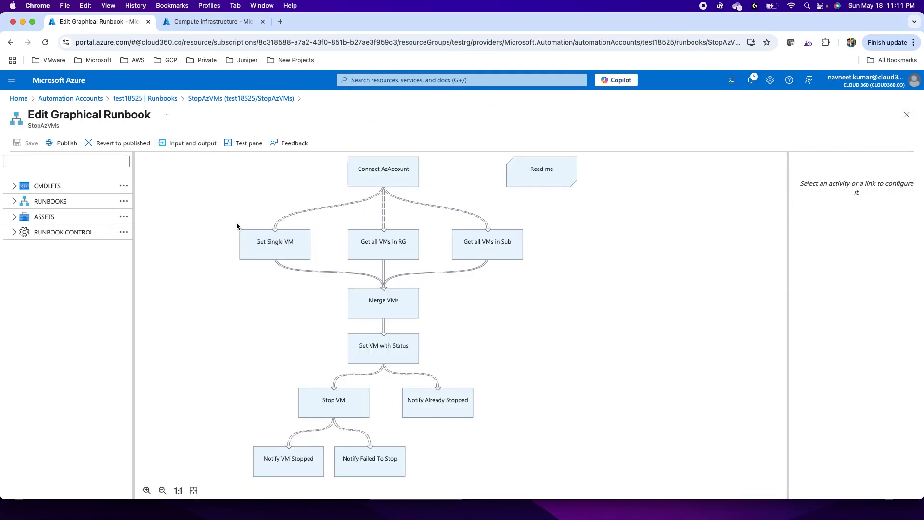